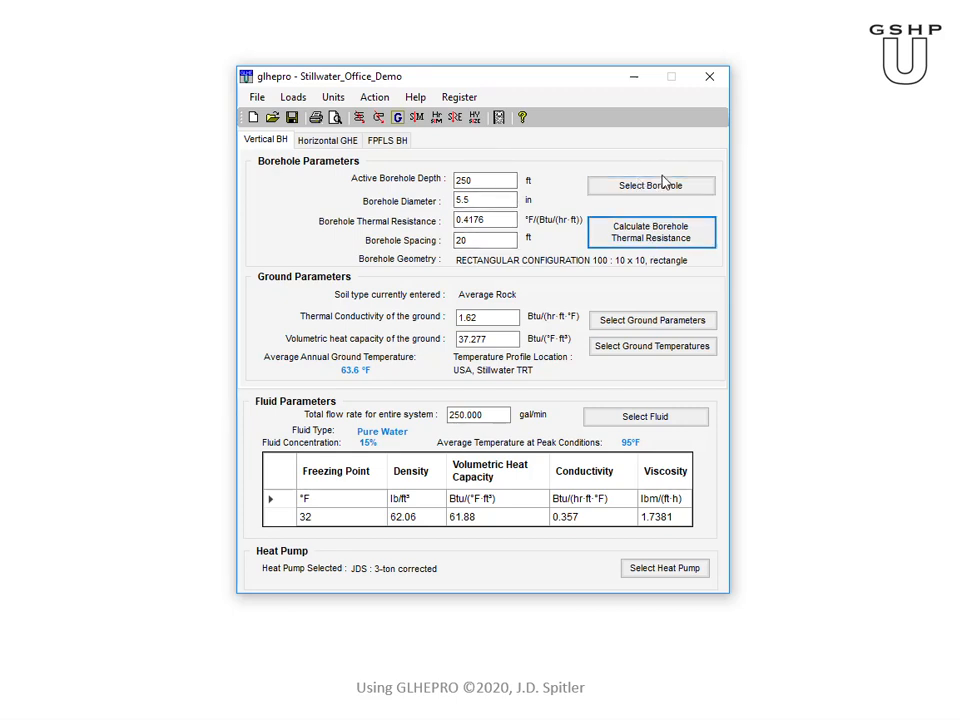
Start a borehole sizing and set the minimum fluid temperature entering the heat pump to 45 °F
click(455, 117)
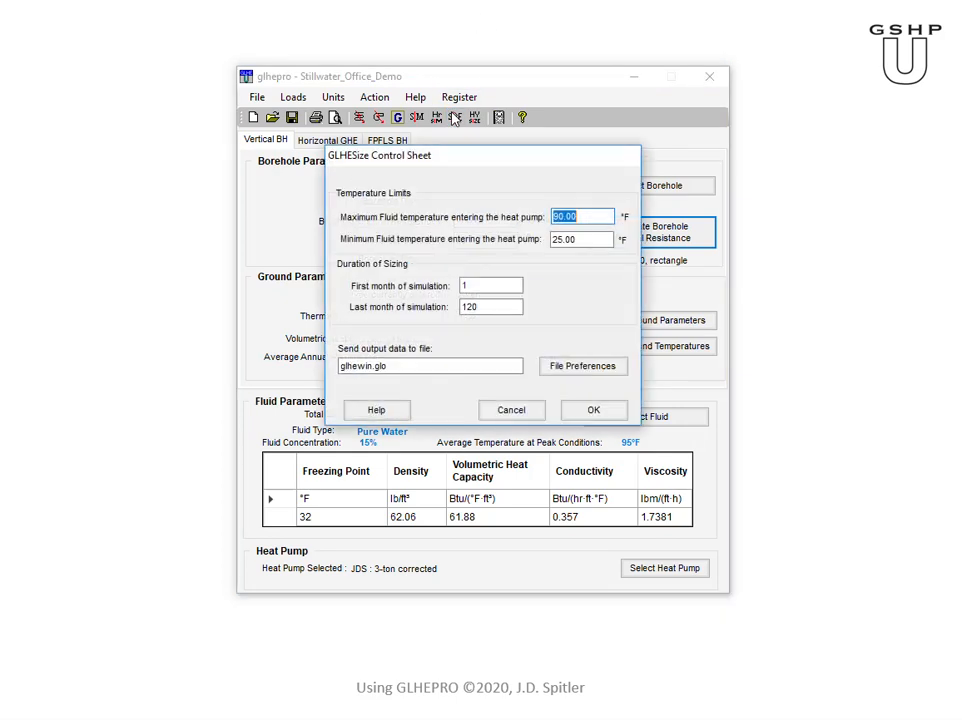
click(594, 218)
drag(595, 239, 530, 240)
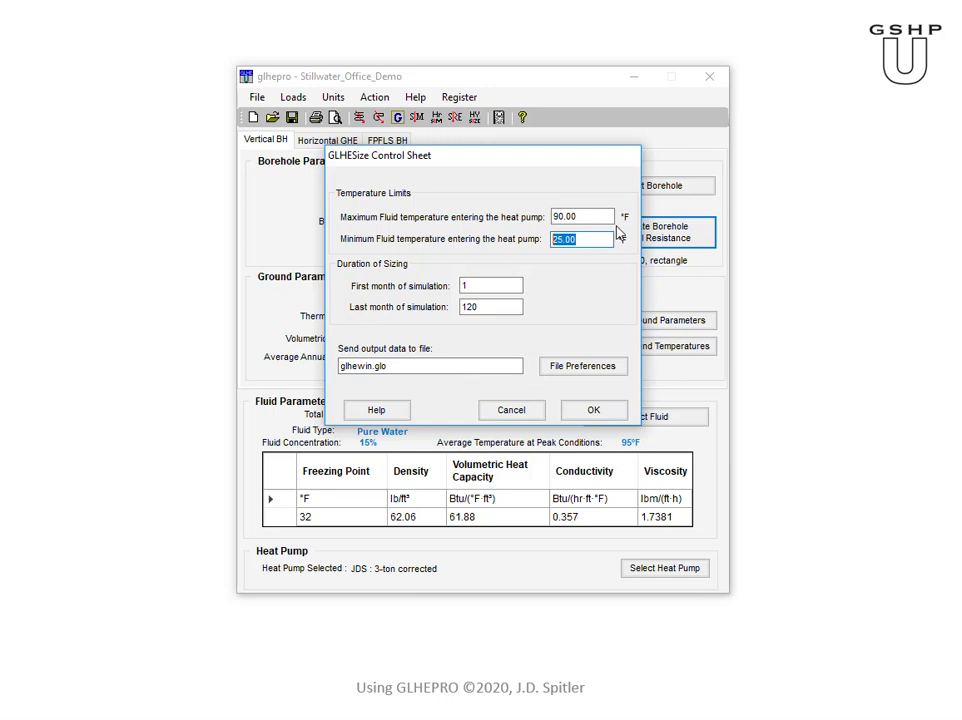
text(40)
drag(586, 240, 540, 244)
text(45)
Set the last month of the sizing simulation to 240
drag(513, 307, 440, 313)
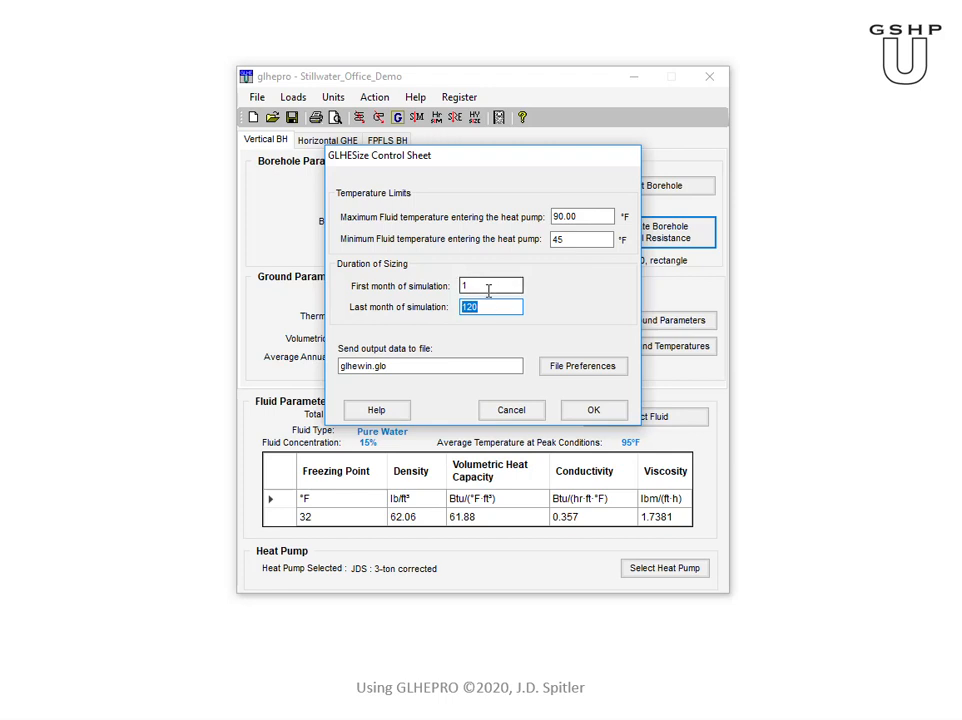
drag(505, 304, 451, 308)
text(240)
Enable the Microsoft Excel readable (.CSV) output in the sizing's output file preferences and save them
click(605, 370)
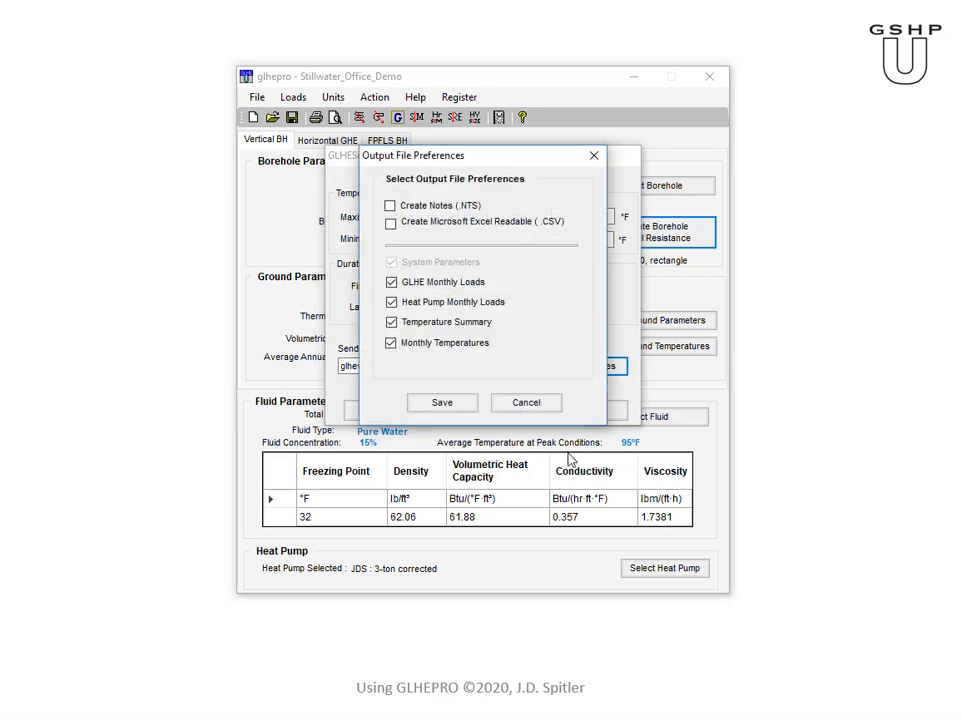
click(391, 223)
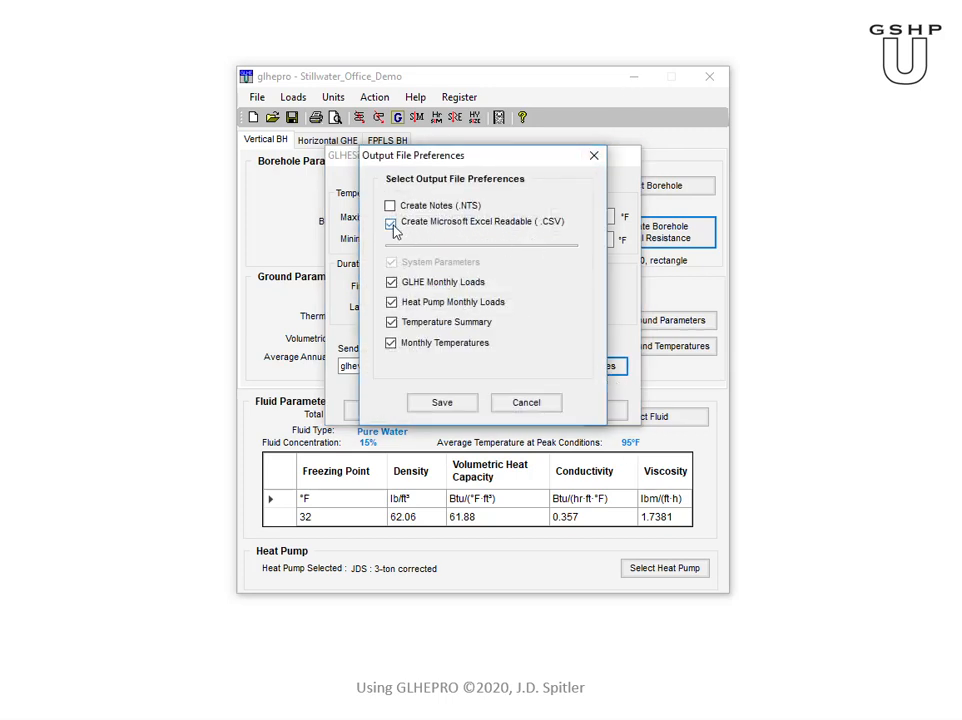
click(441, 403)
Name the output file Stillwater_office_bldg_demo.glo, run the sizing, and dismiss its results
drag(406, 366, 283, 380)
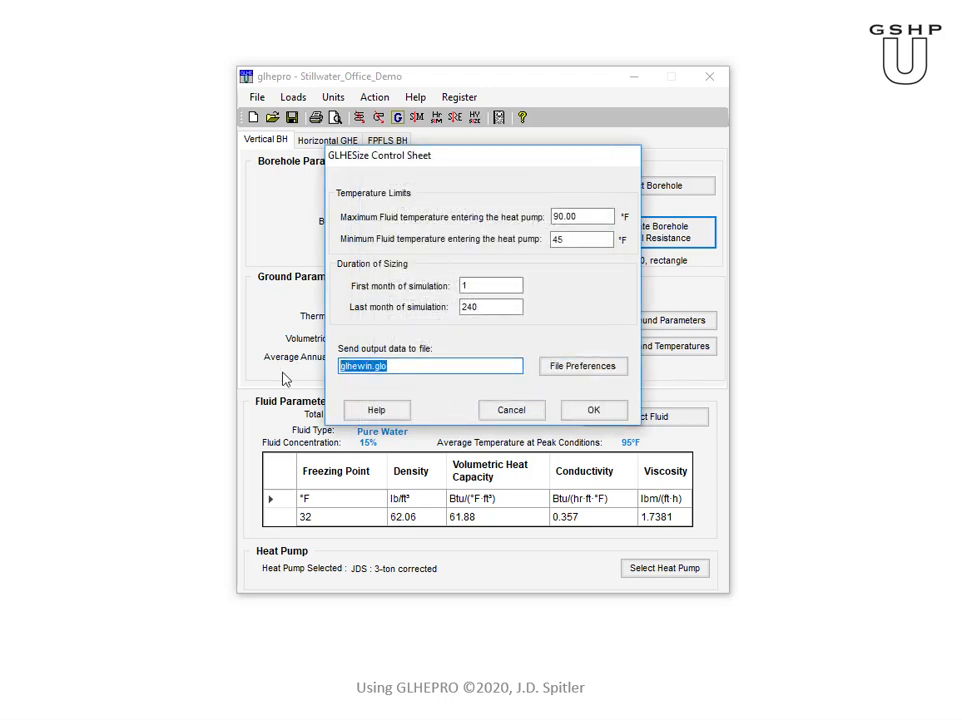
text(St)
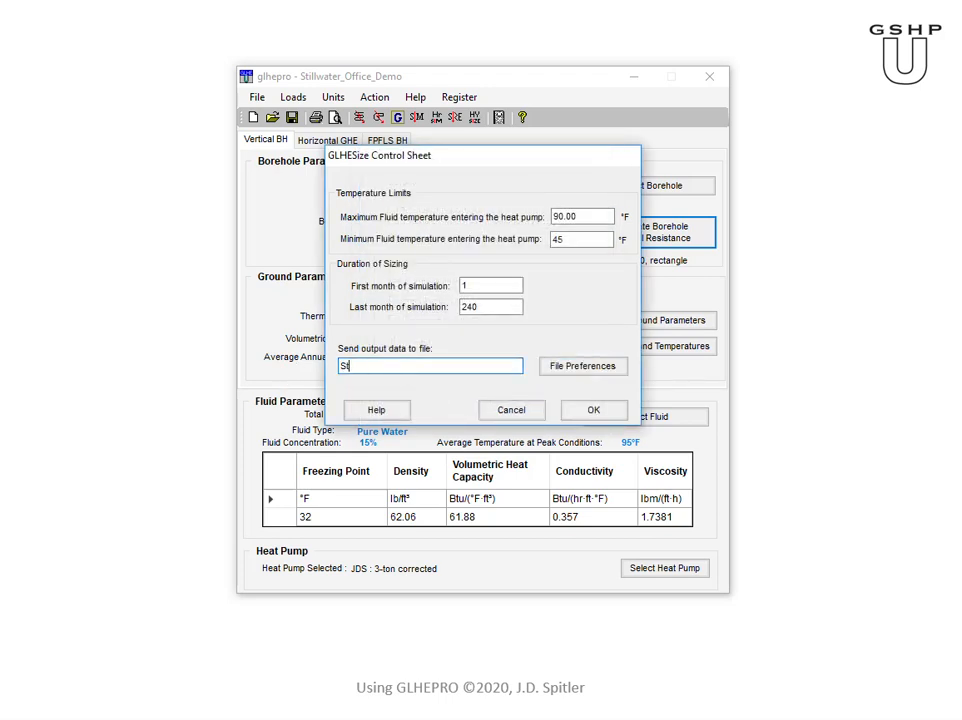
text(illwater_office_bldg_demo)
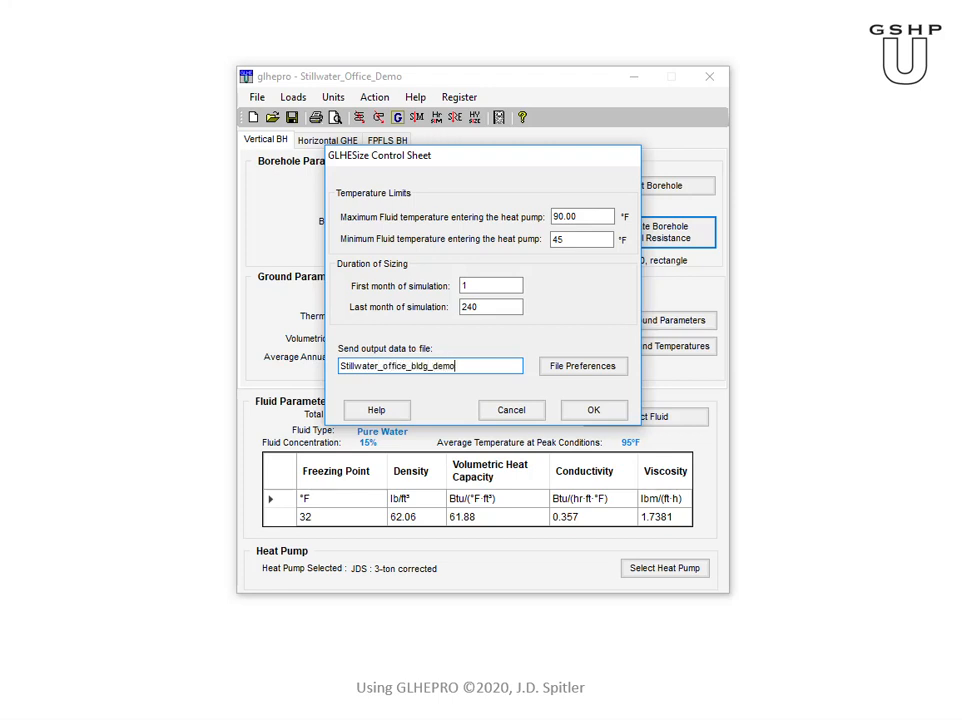
text(.glo)
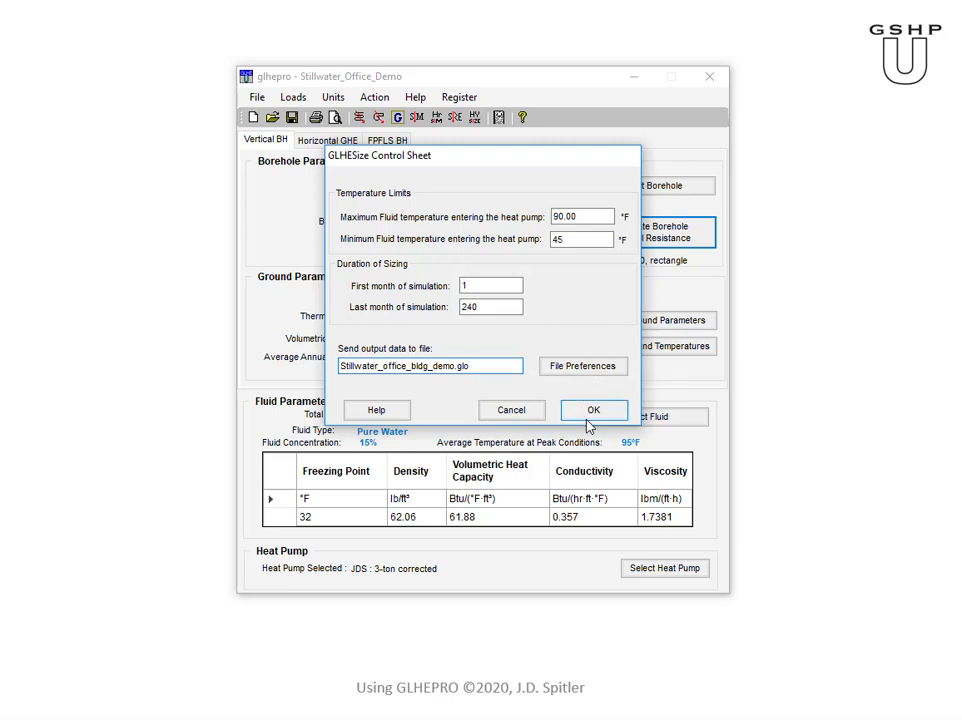
click(592, 412)
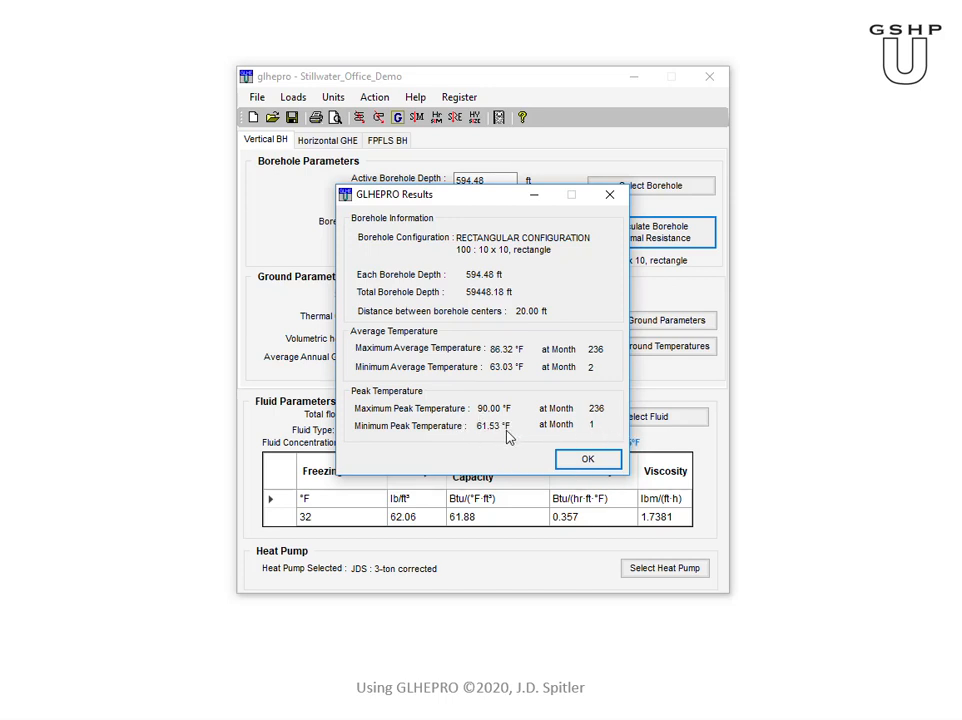
click(591, 462)
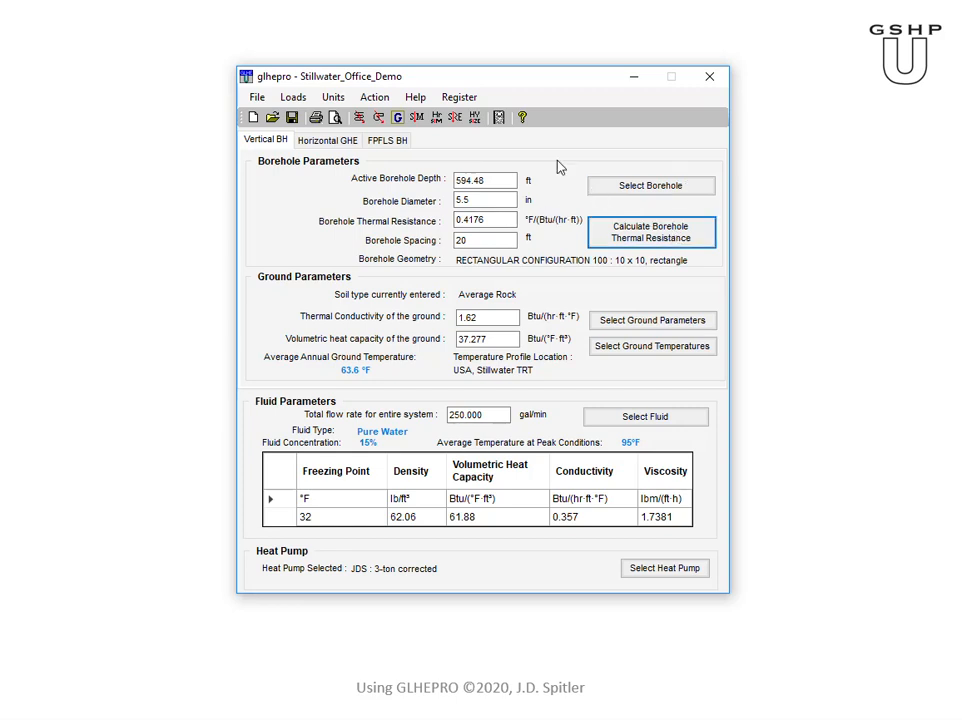
Rerun the sizing with a maximum fluid temperature entering the heat pump of 95 °F and dismiss the results
click(456, 118)
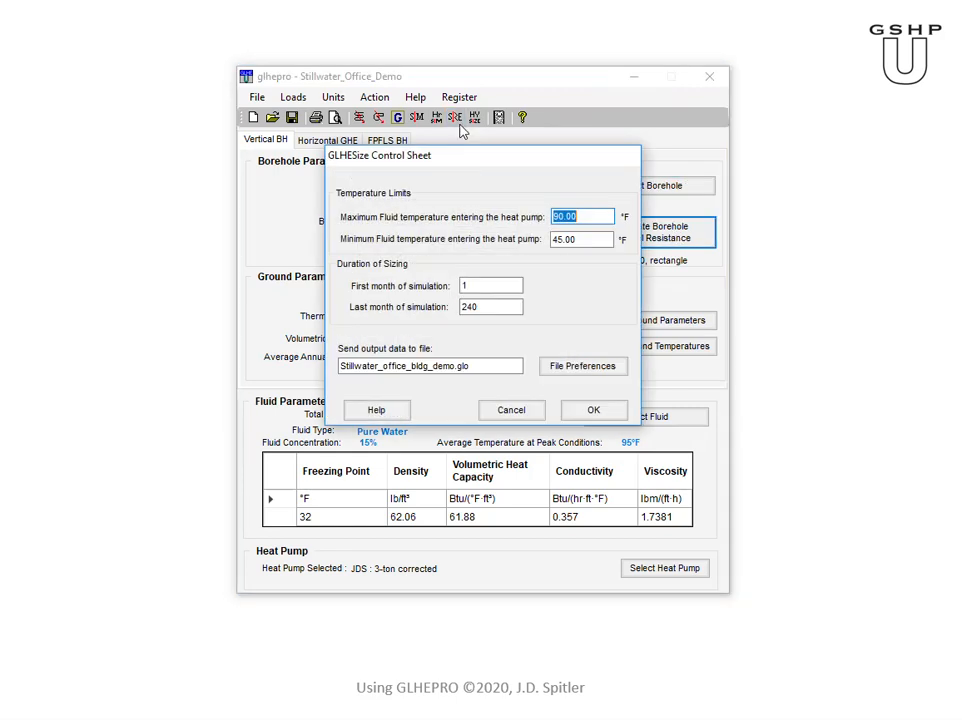
text(95)
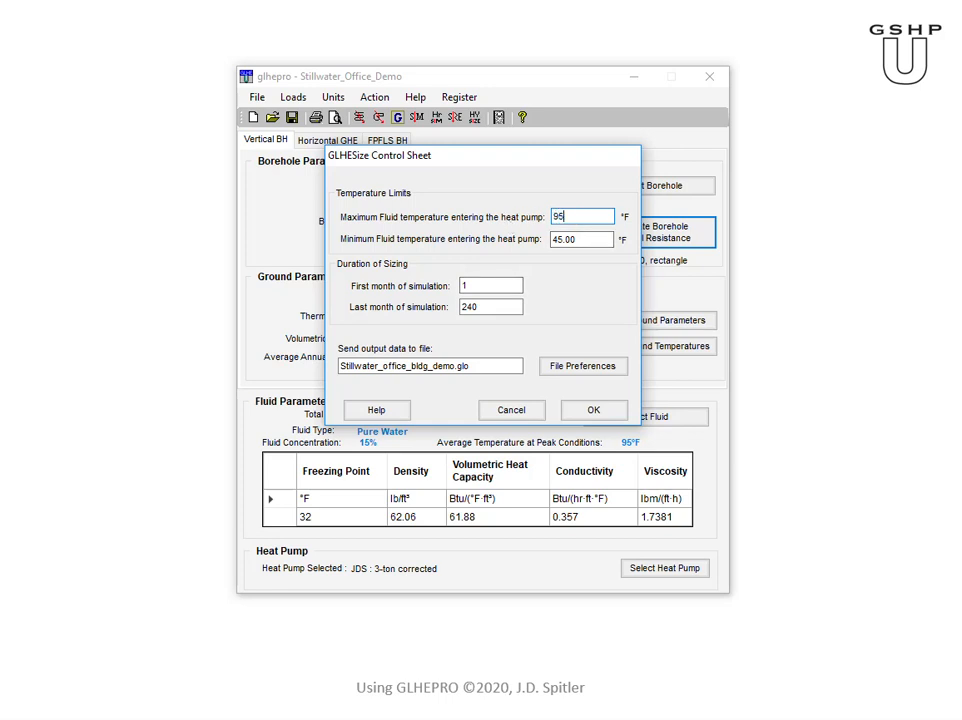
click(585, 412)
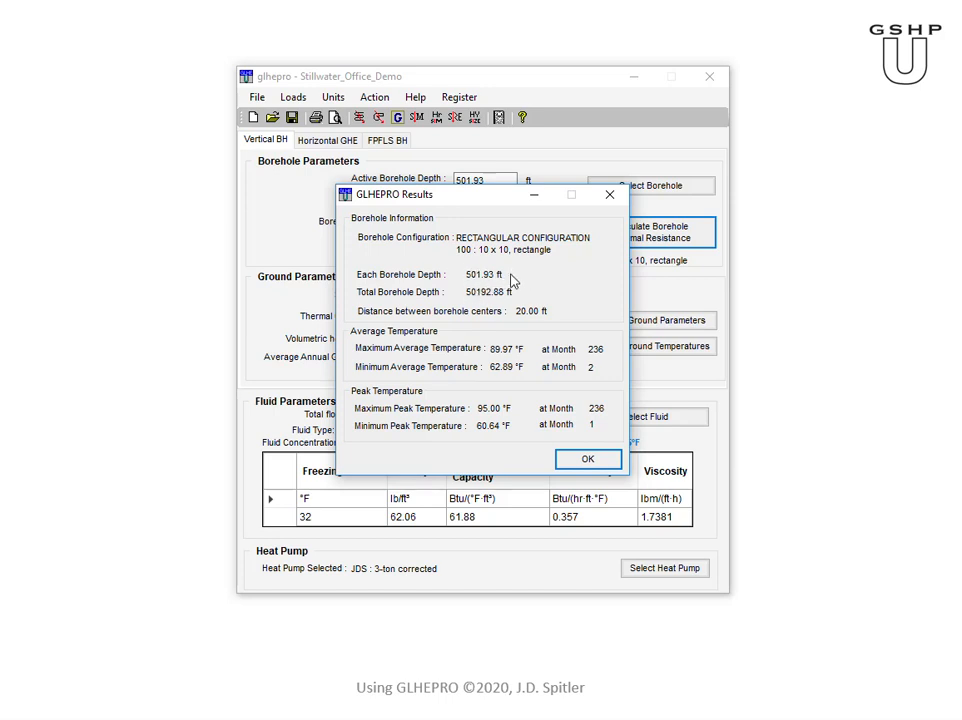
click(588, 466)
click(587, 462)
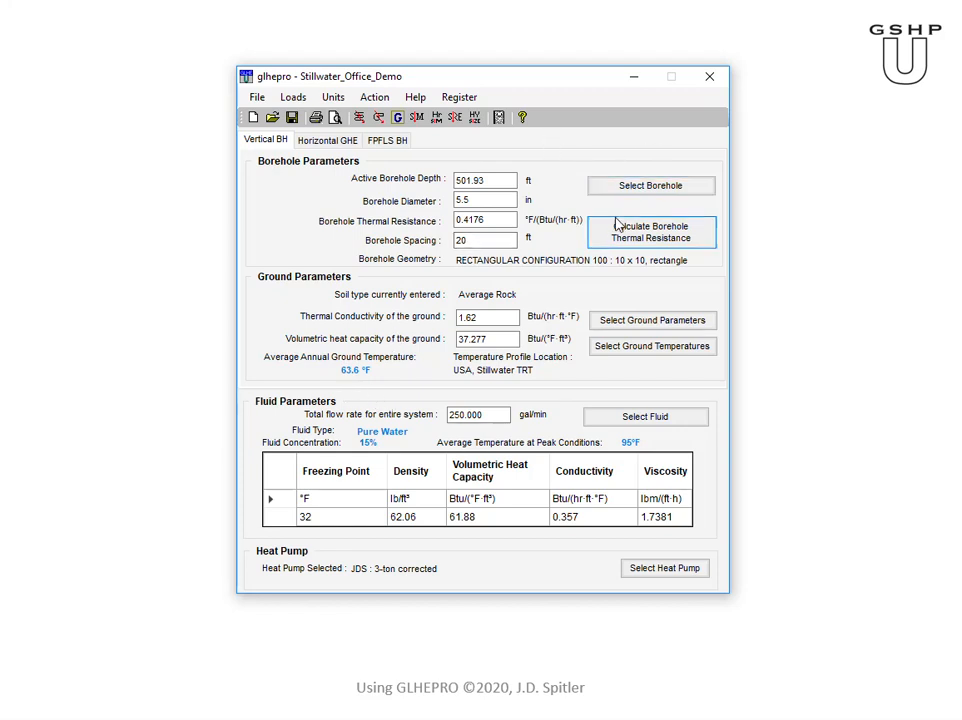
Set the maximum fluid temperature entering the heat pump to 90 °F, rerun the sizing, and dismiss the results
click(455, 117)
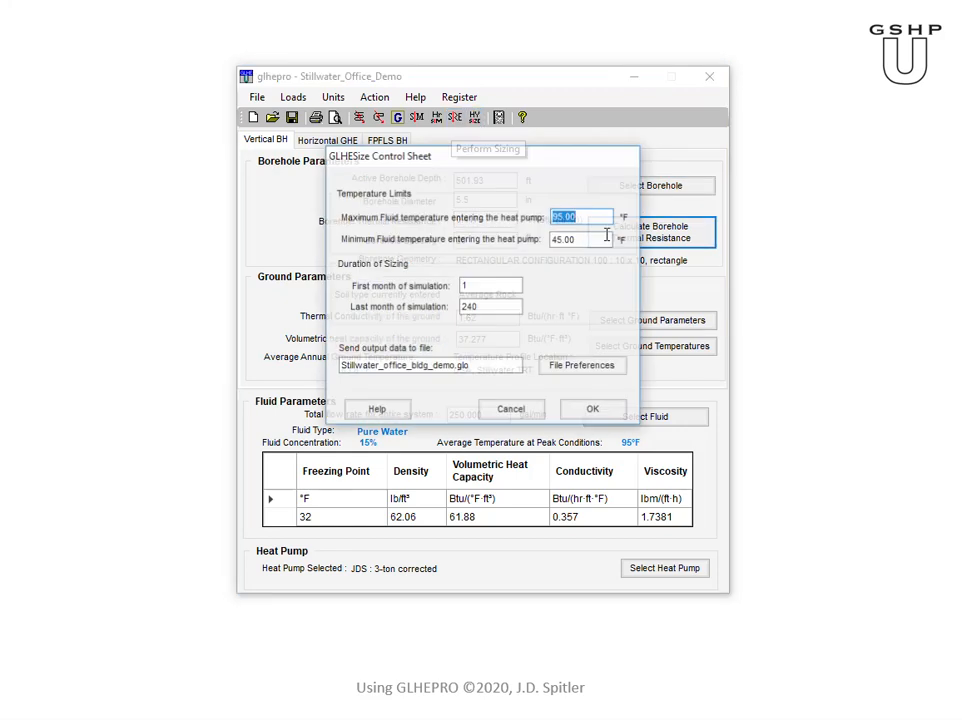
drag(584, 216, 511, 218)
text(9)
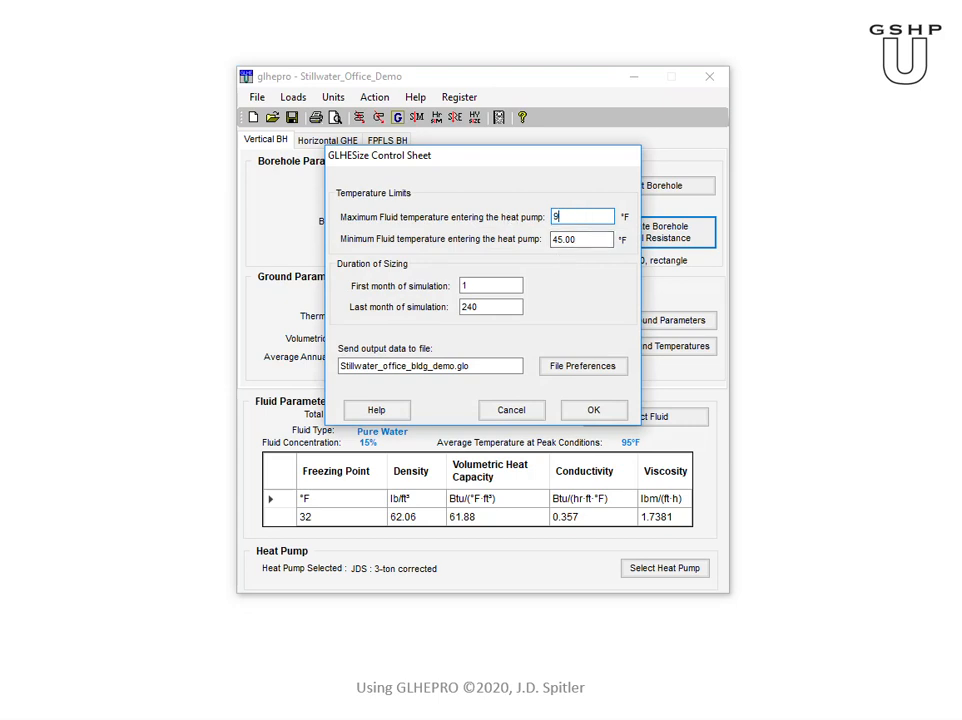
text(0)
click(590, 410)
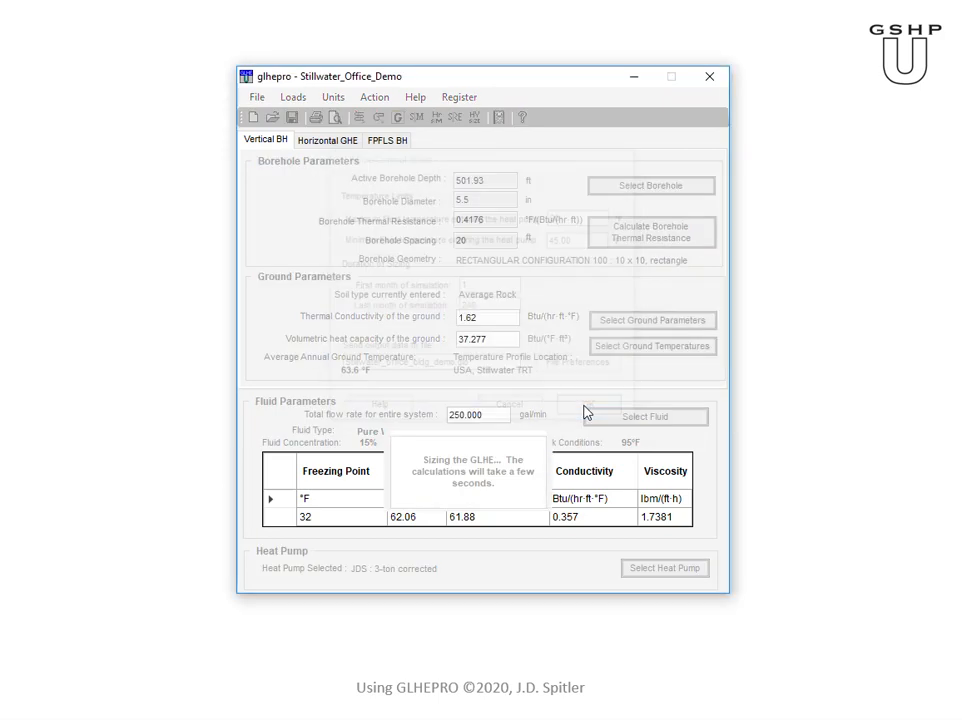
click(600, 458)
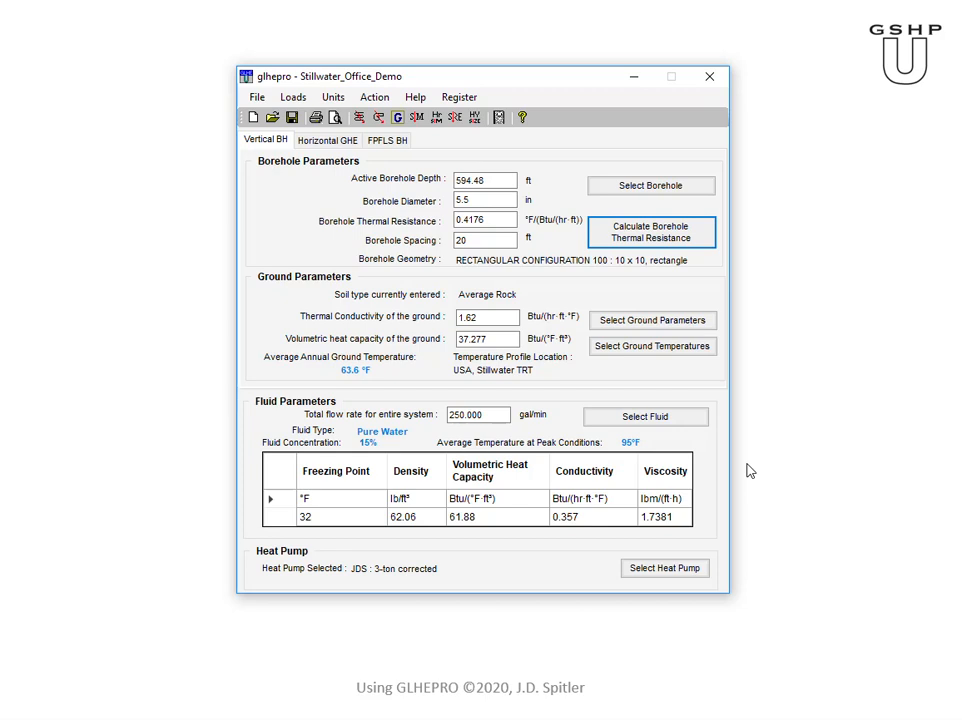
In the borehole resistance calculator, set the grout thermal conductivity to 0.85 Btu/(hr·ft·°F) and calculate the borehole resistance
click(645, 232)
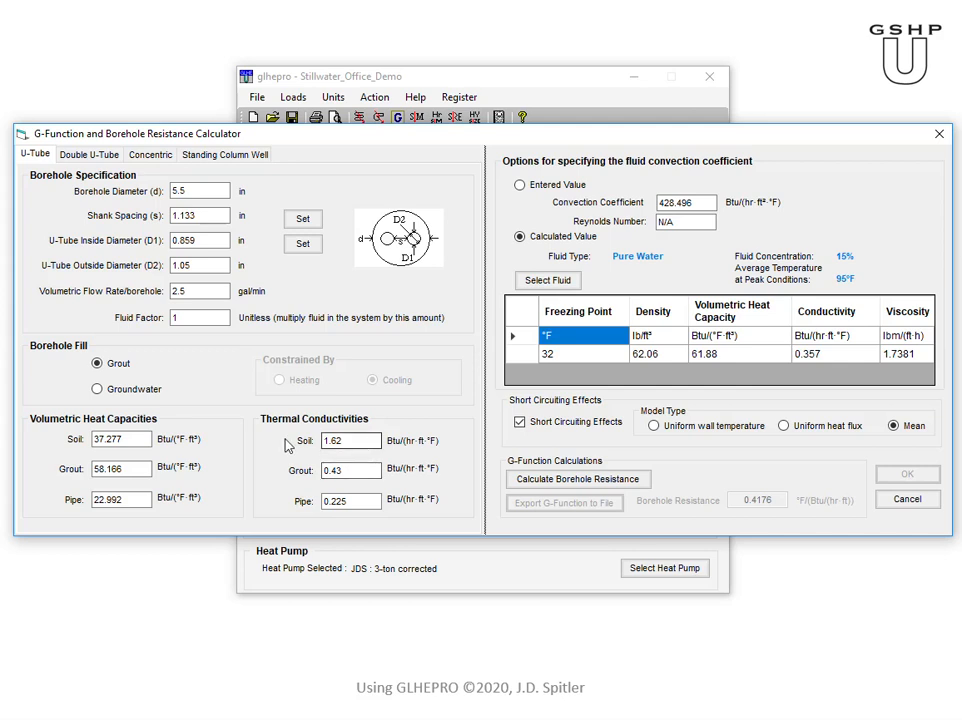
drag(365, 474, 300, 465)
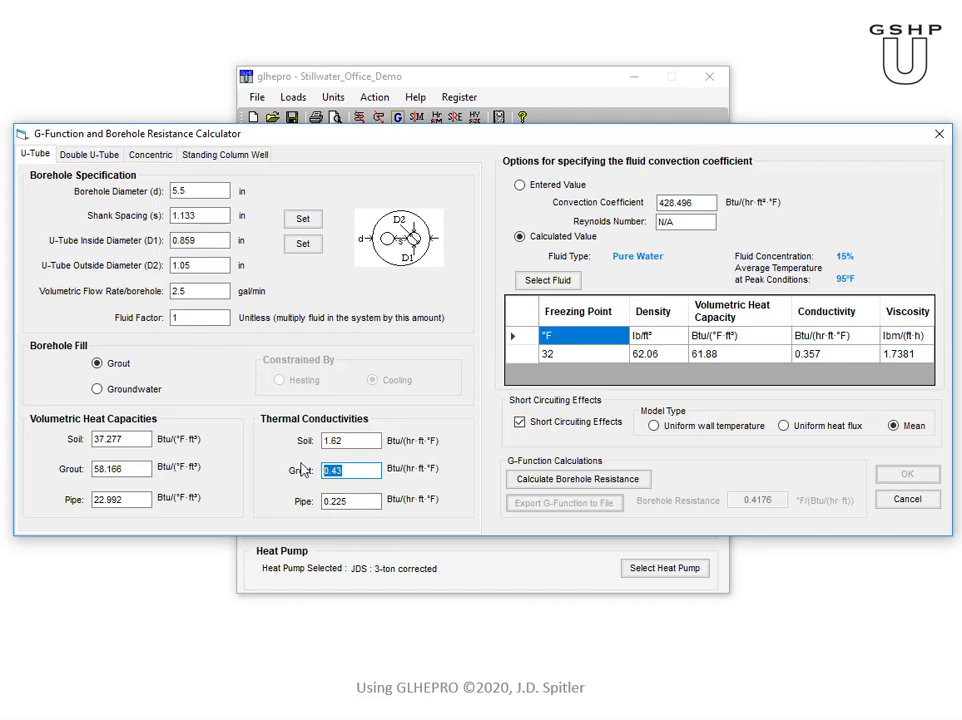
text(0.)
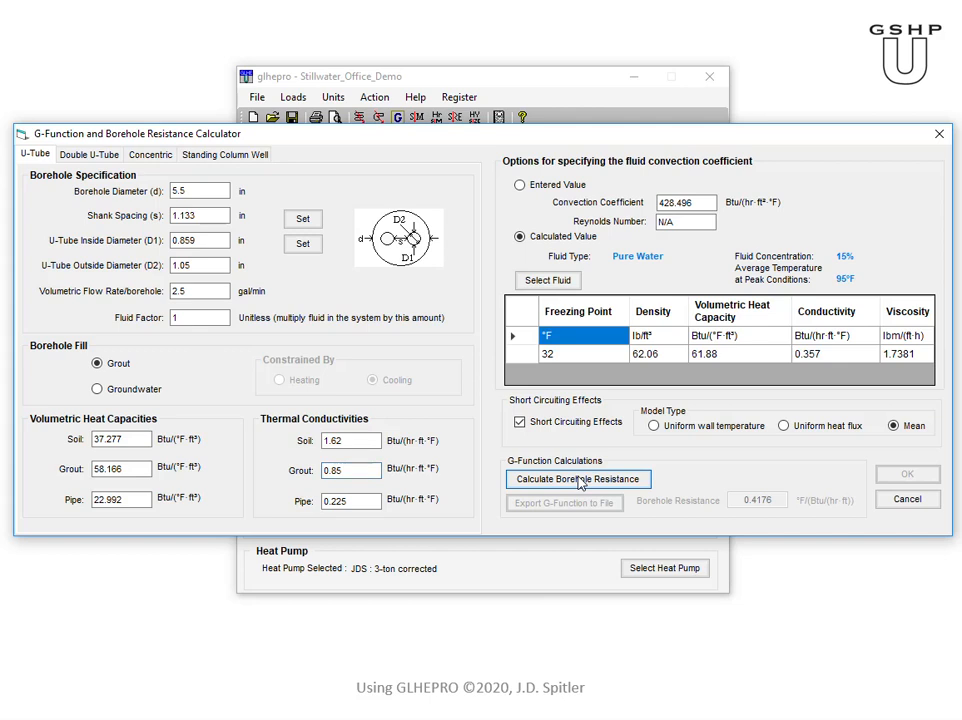
click(580, 482)
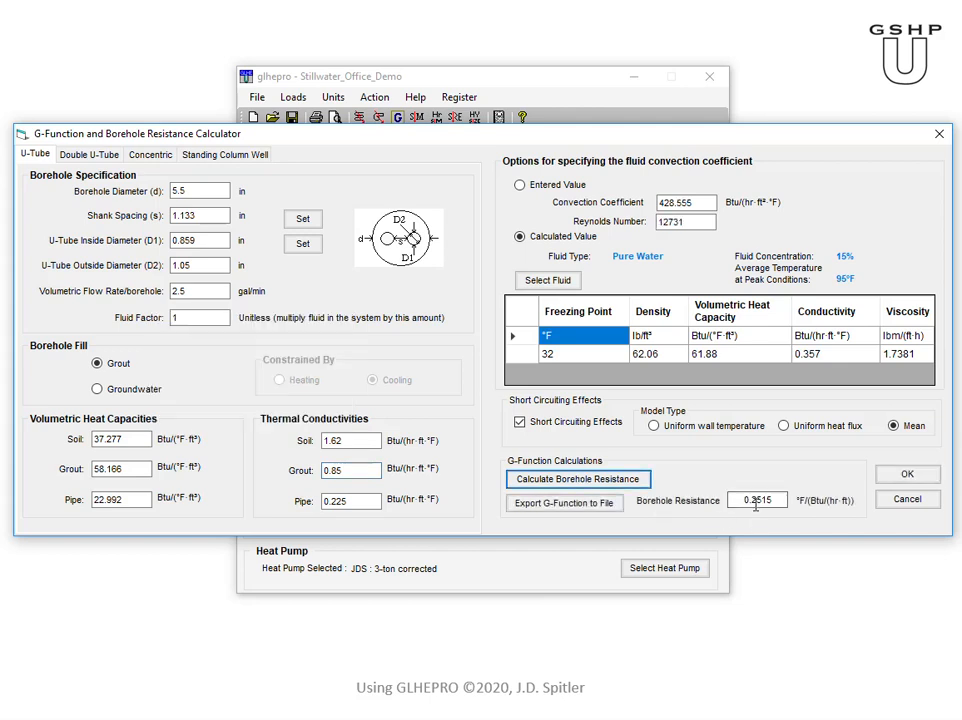
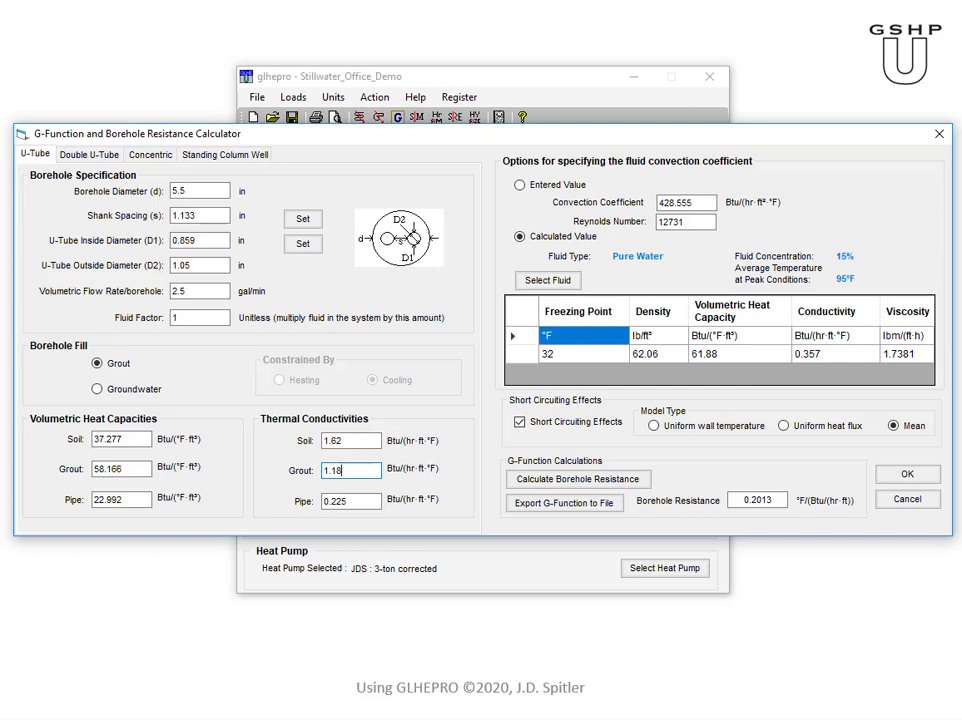
Set the grout thermal conductivity to 1.17 Btu/(hr·ft·°F), recalculate the borehole resistance, and accept it for the project
click(560, 484)
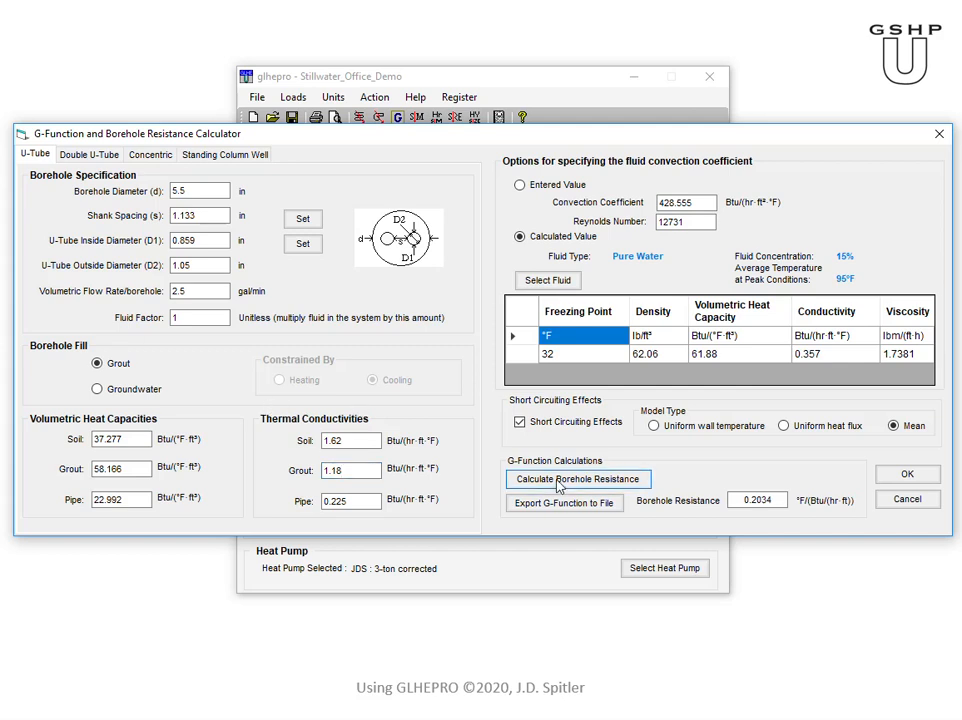
drag(350, 470, 301, 471)
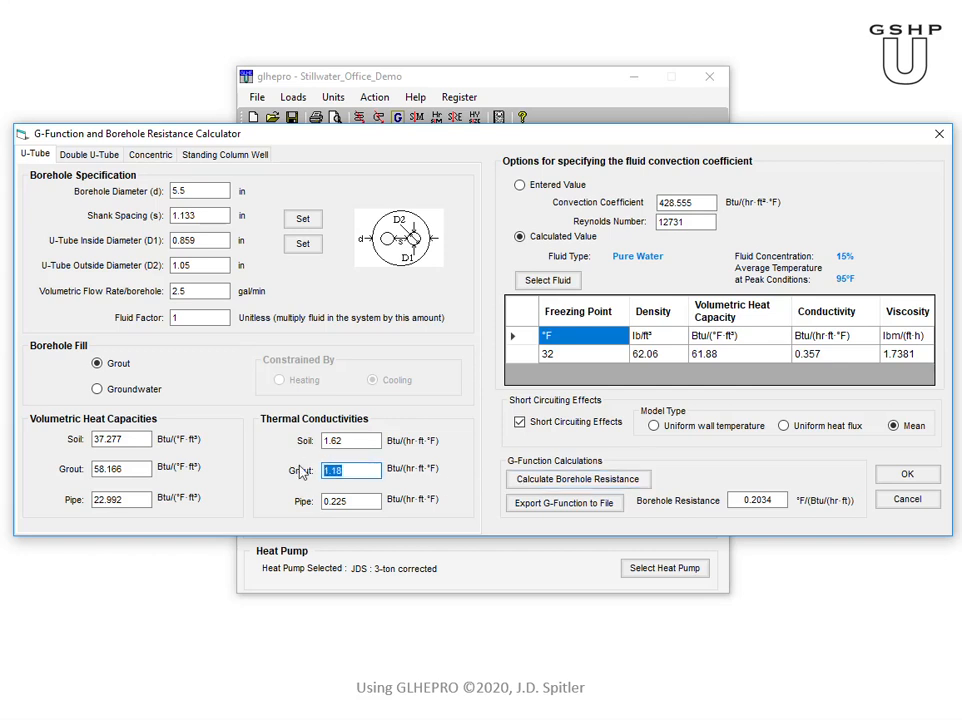
text(1.17)
click(560, 482)
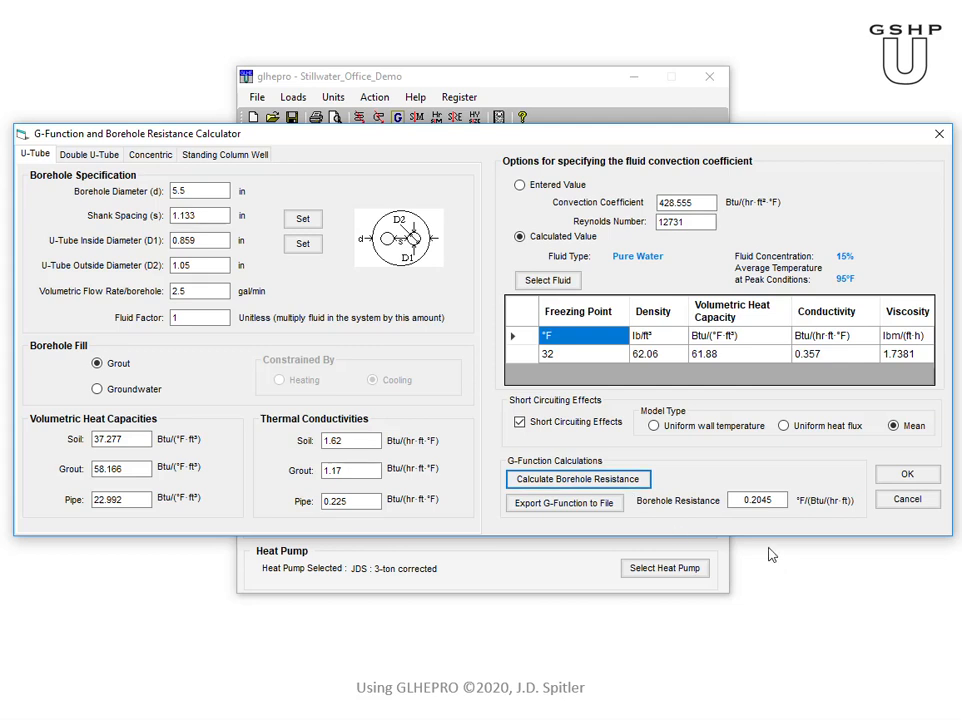
click(909, 480)
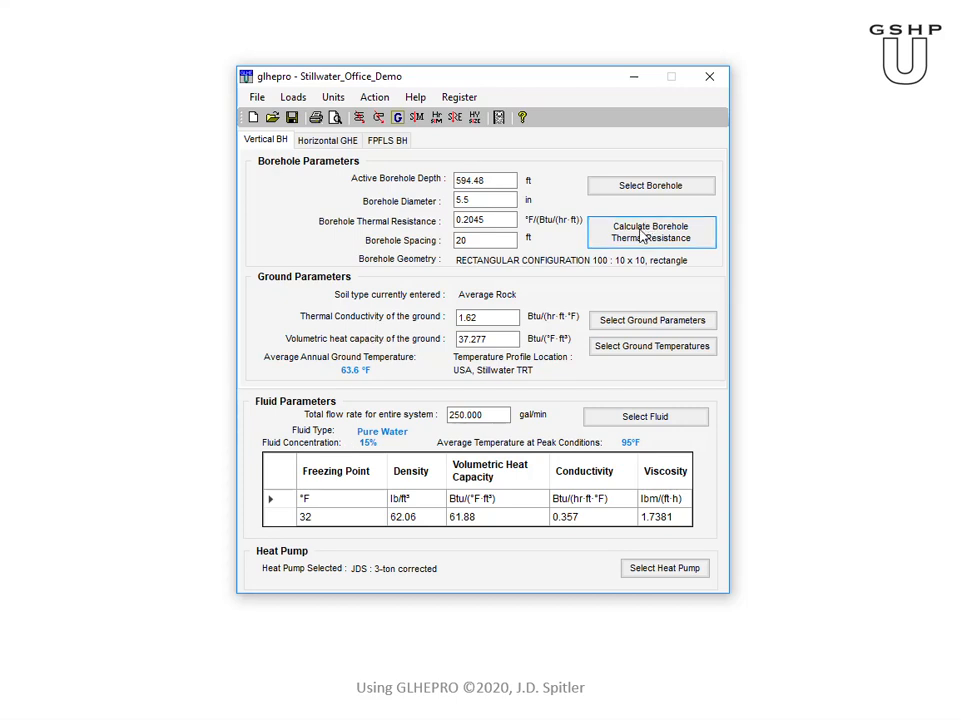
Rerun the sizing using the updated borehole thermal resistance with the existing sizing settings, and dismiss the results
click(455, 117)
click(593, 413)
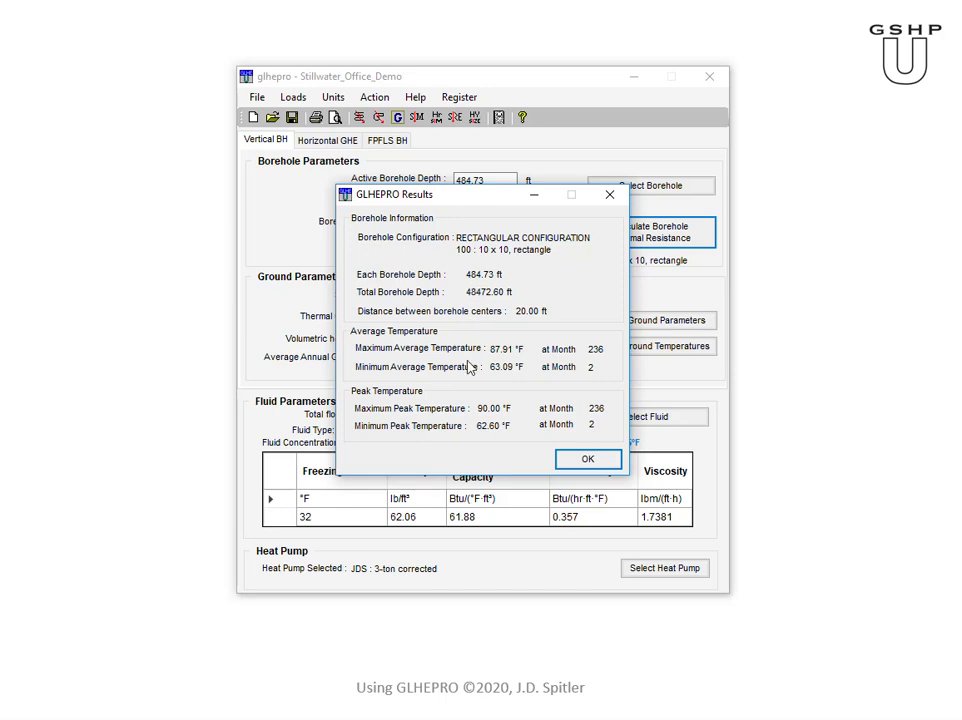
click(588, 460)
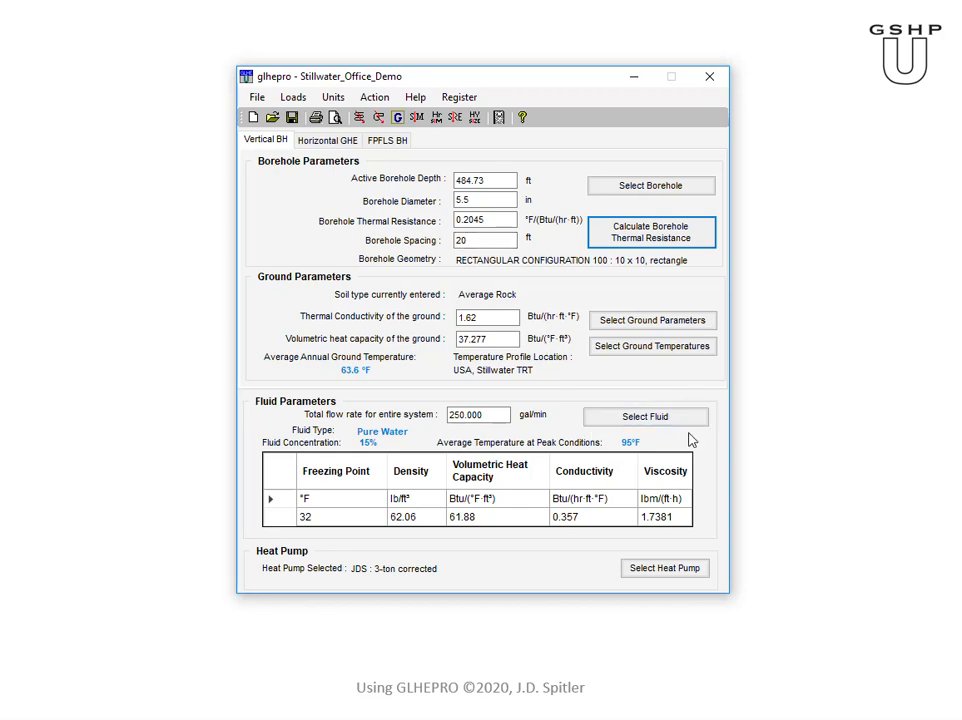
Set the borehole spacing to 25 ft, rerun the sizing with the existing settings, and dismiss the results
drag(476, 241, 386, 243)
text(25)
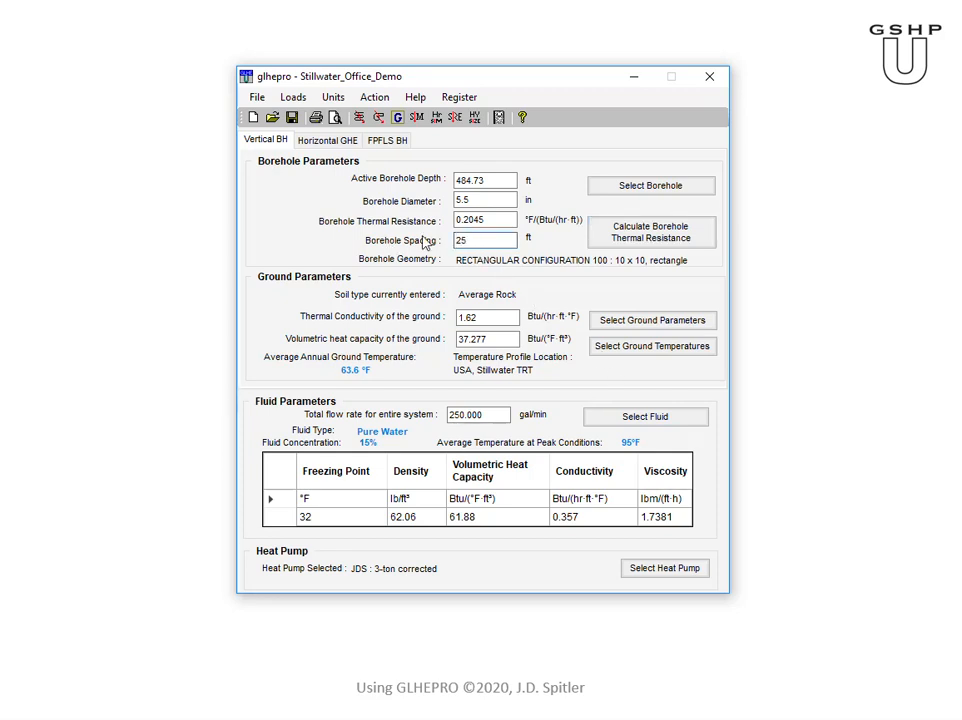
click(504, 222)
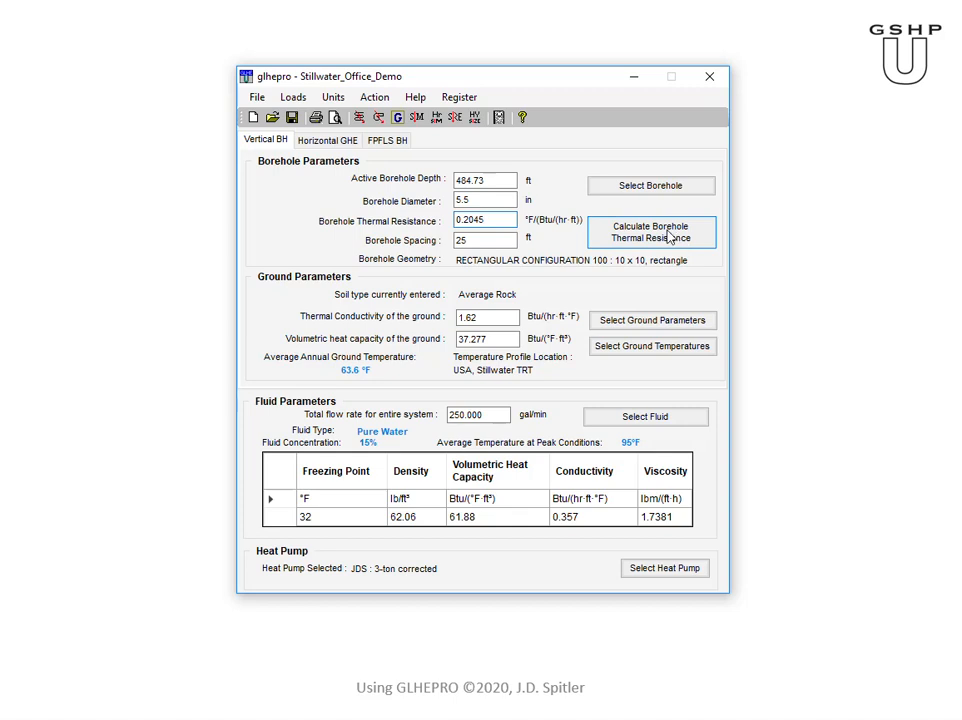
click(455, 118)
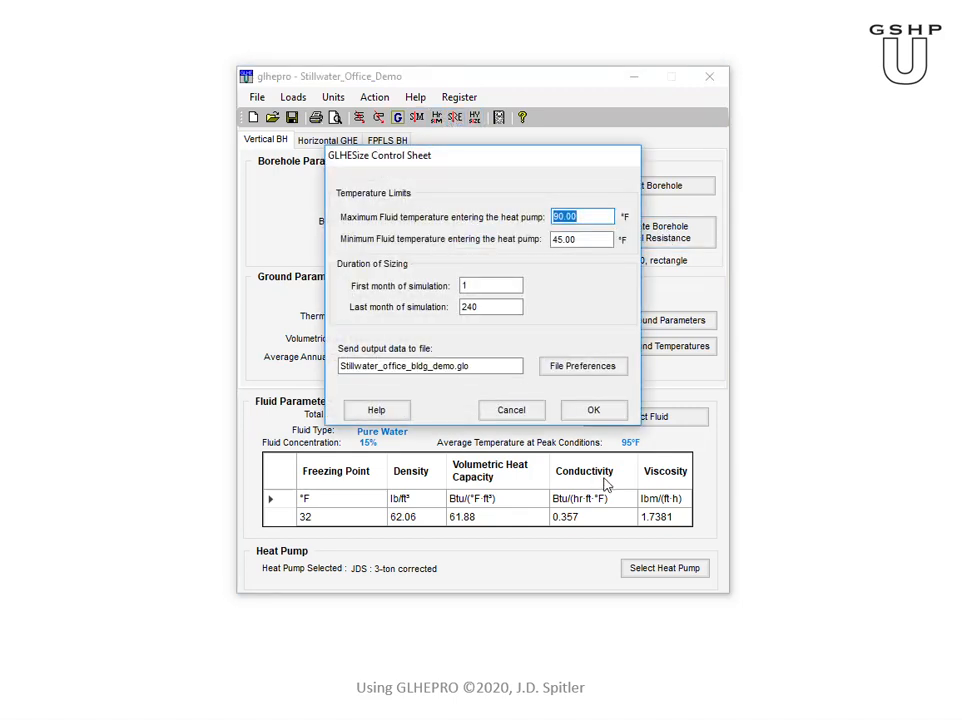
click(592, 408)
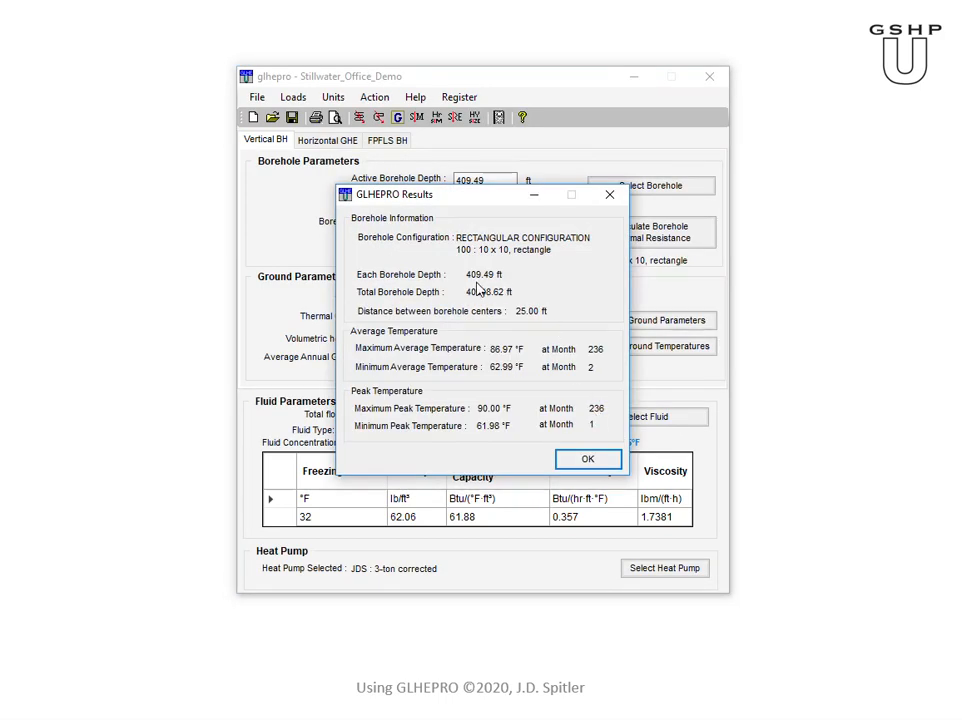
click(588, 460)
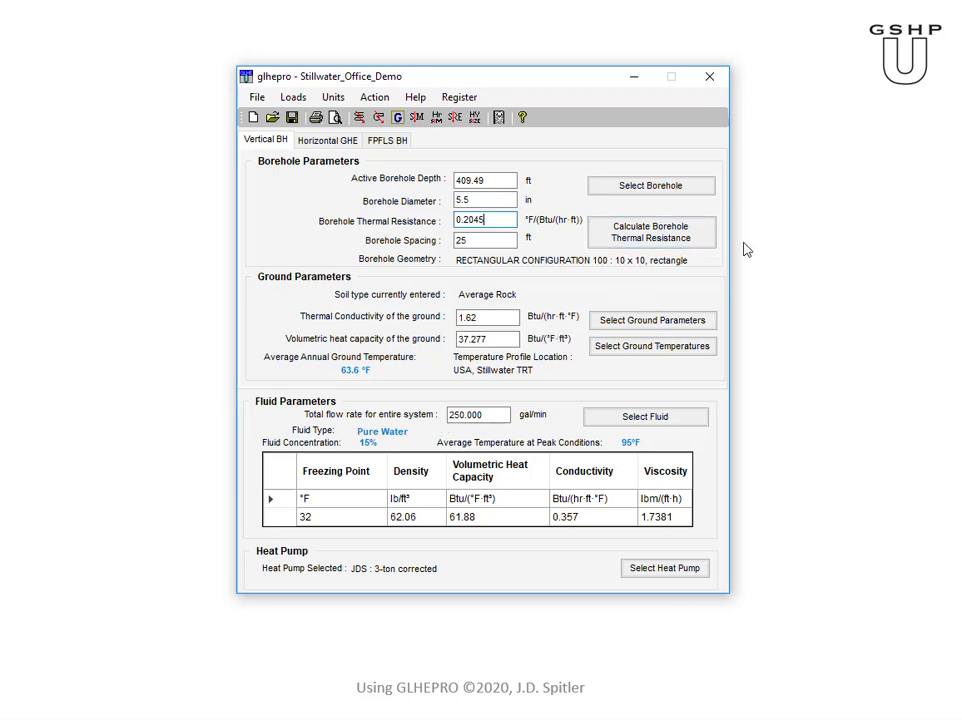
Change the borehole field's rectangular configuration to 120 : 10 x 12, rectangle
click(648, 187)
click(576, 364)
click(489, 707)
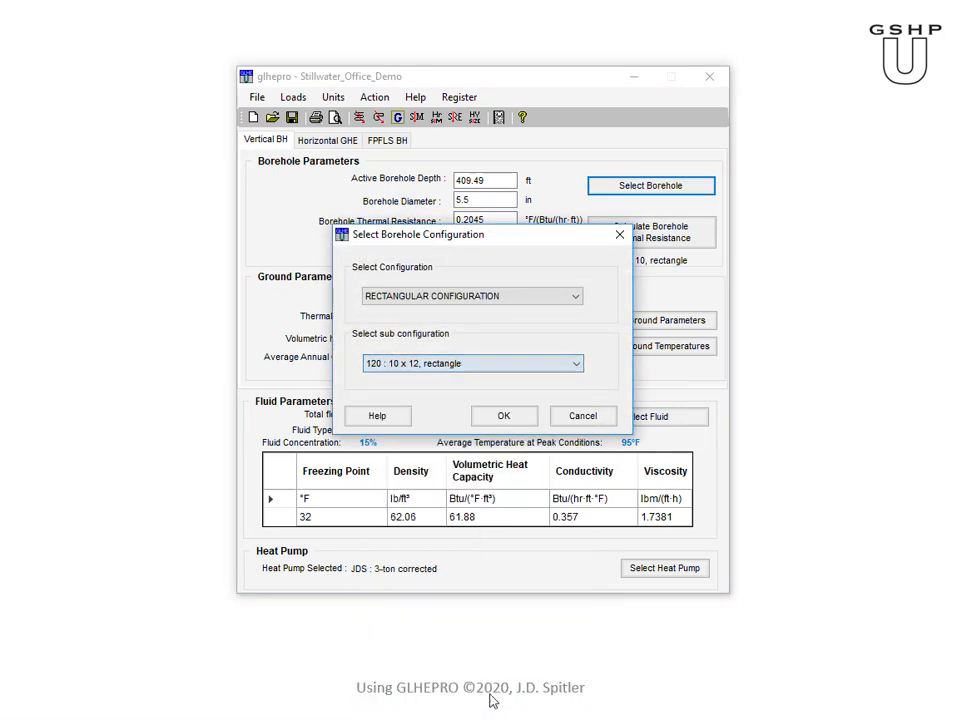
click(499, 414)
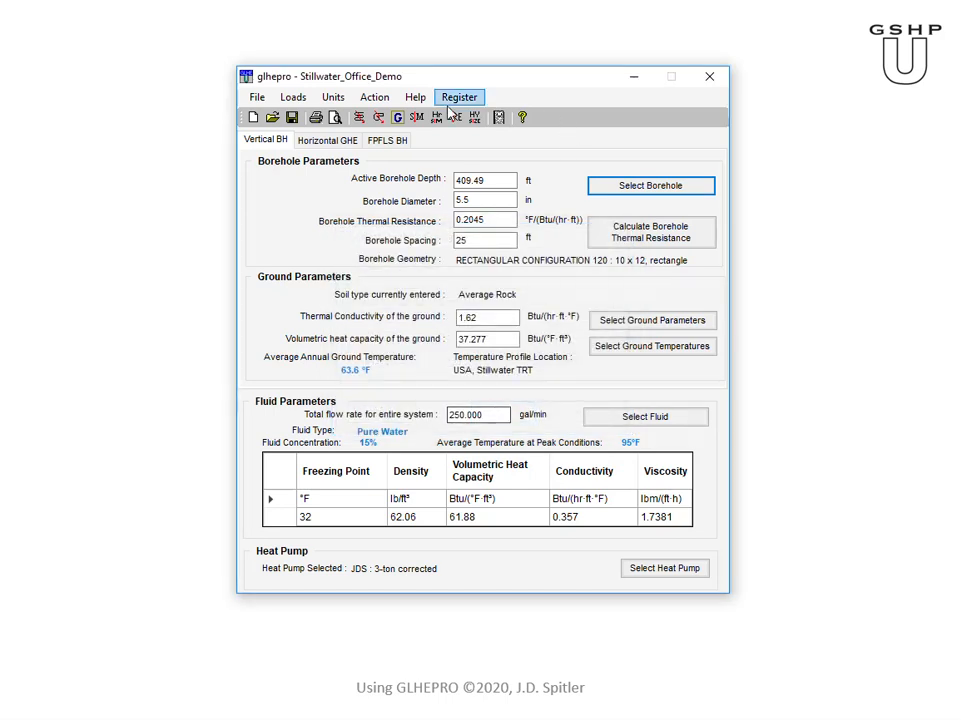
Recalculate the borehole thermal resistance for the 10 x 12 field with the existing grout and pipe inputs, and accept it for the project
click(655, 234)
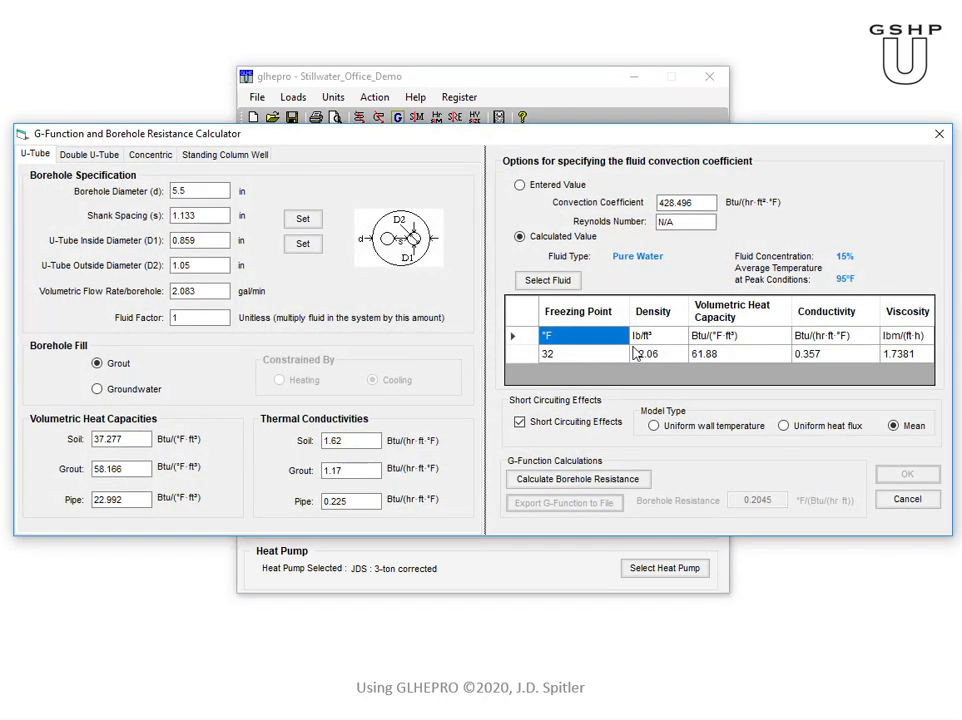
click(588, 481)
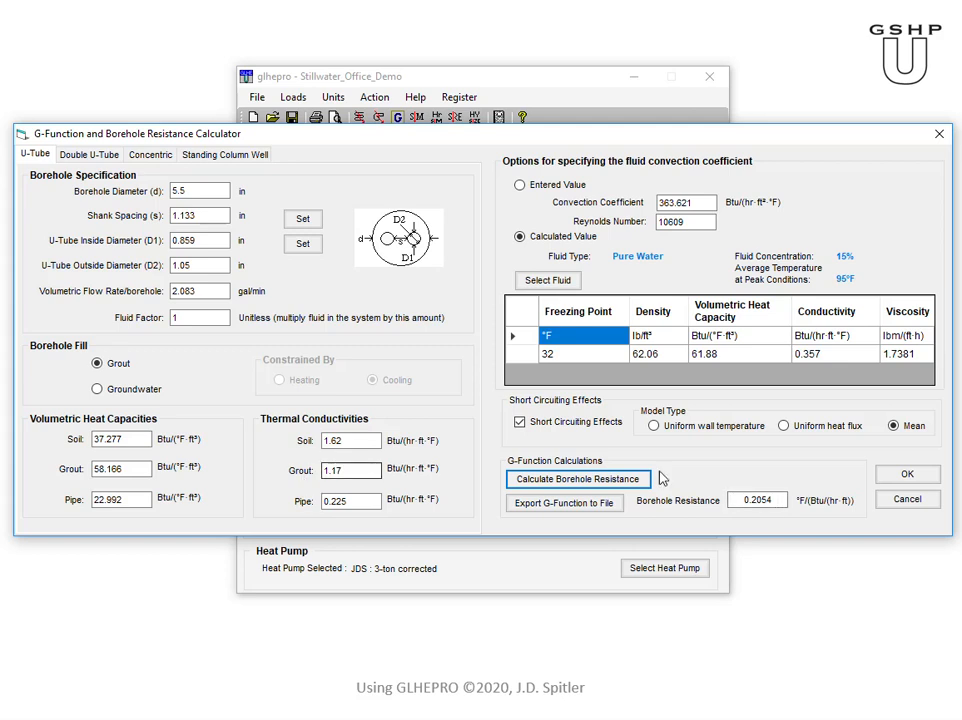
click(909, 476)
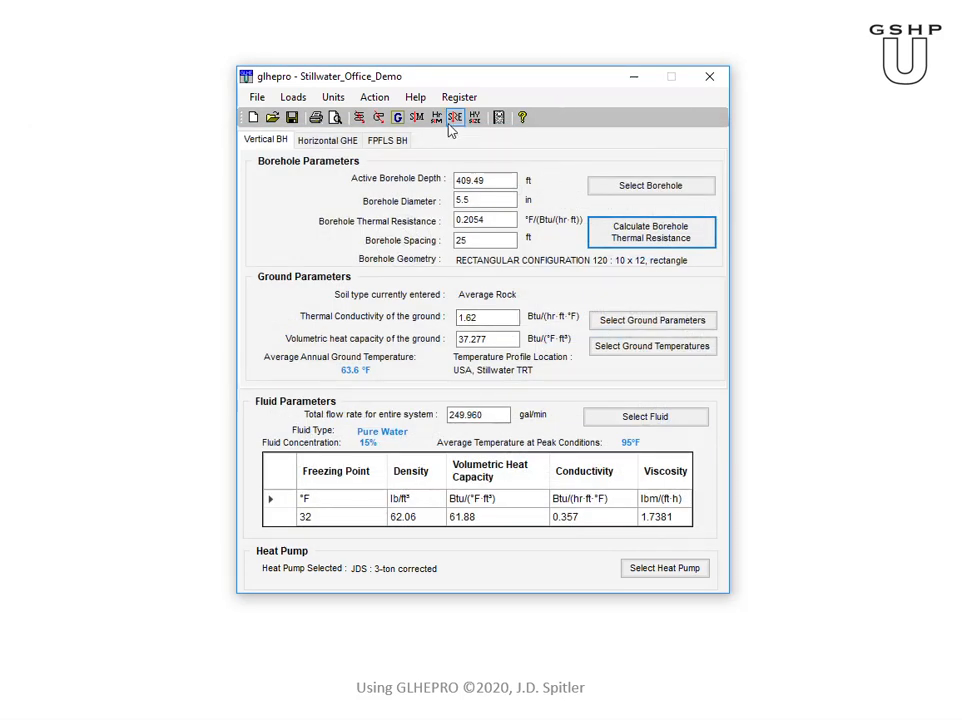
Rerun the sizing for the 10 x 12 borehole field with the existing temperature limits and duration, and dismiss the results
click(474, 117)
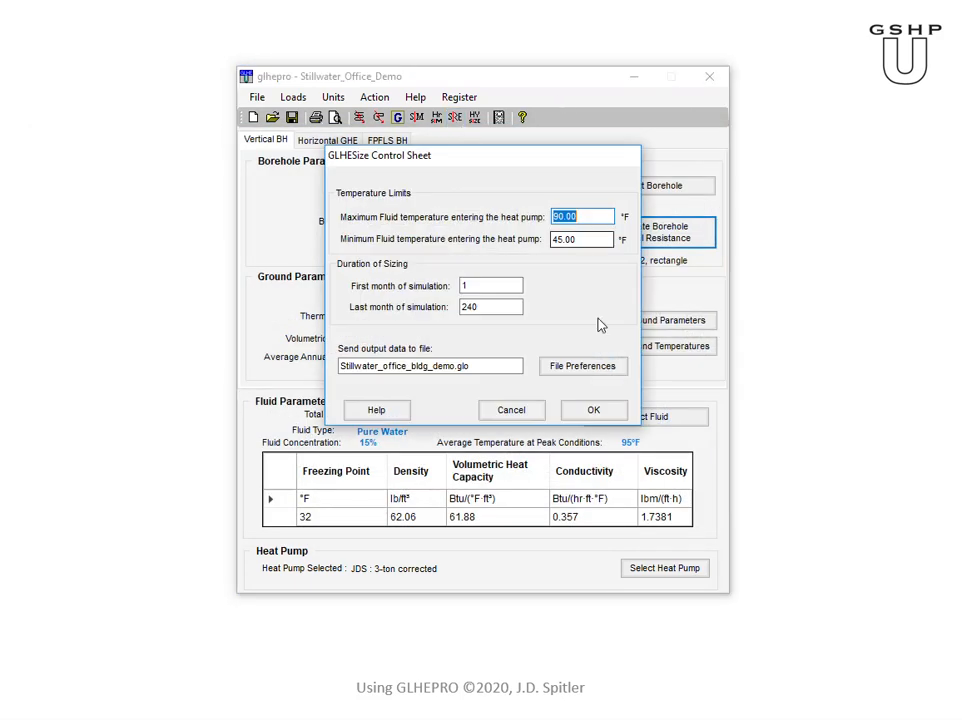
click(588, 410)
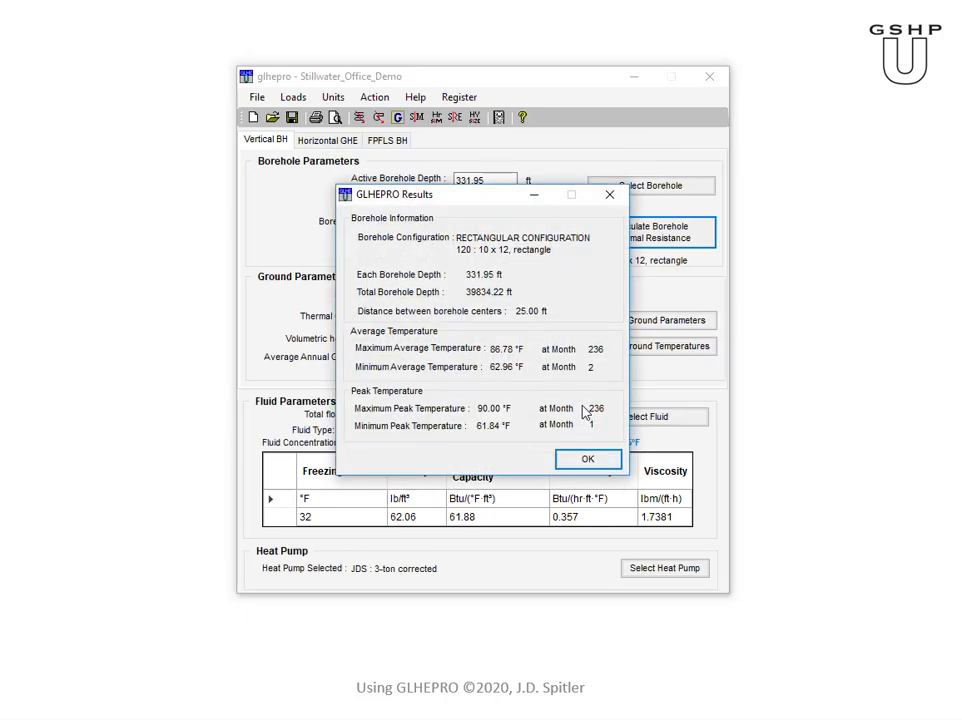
drag(488, 200, 251, 160)
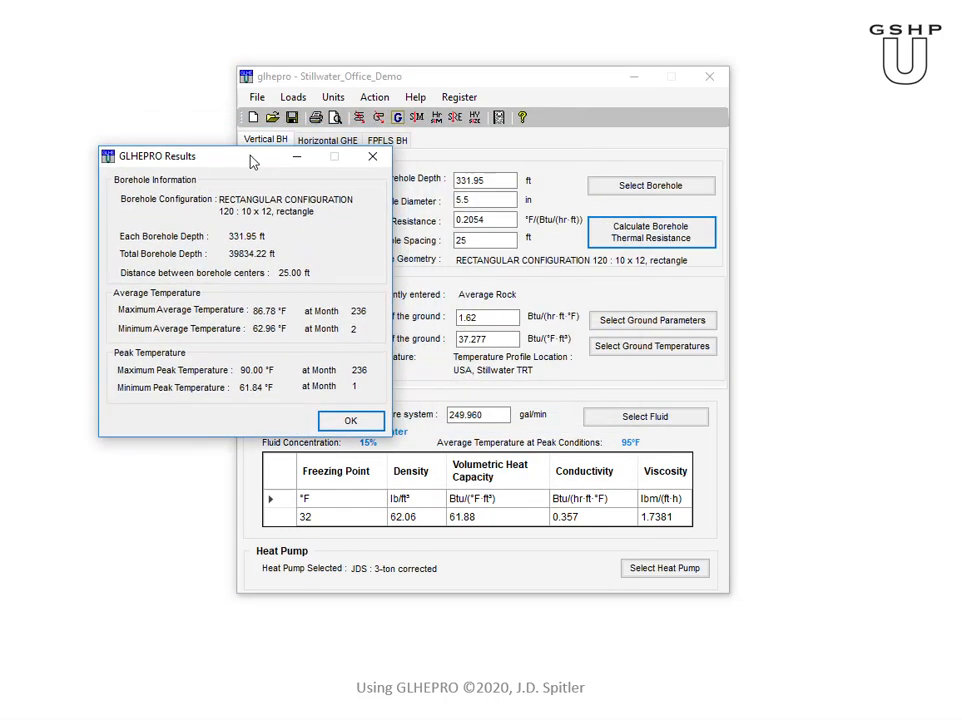
click(351, 421)
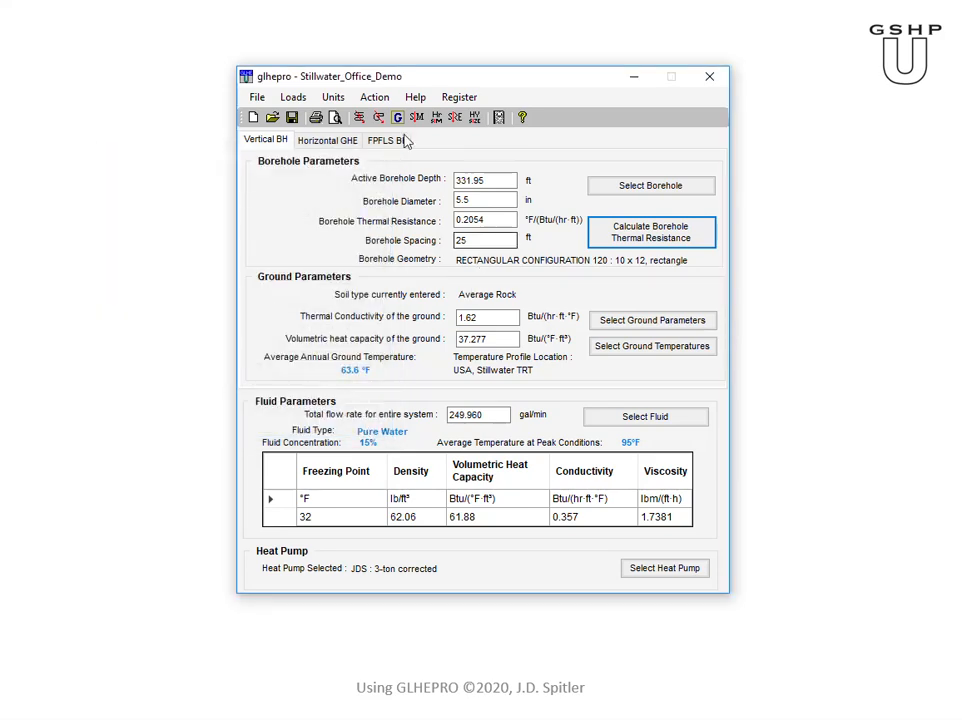
click(640, 238)
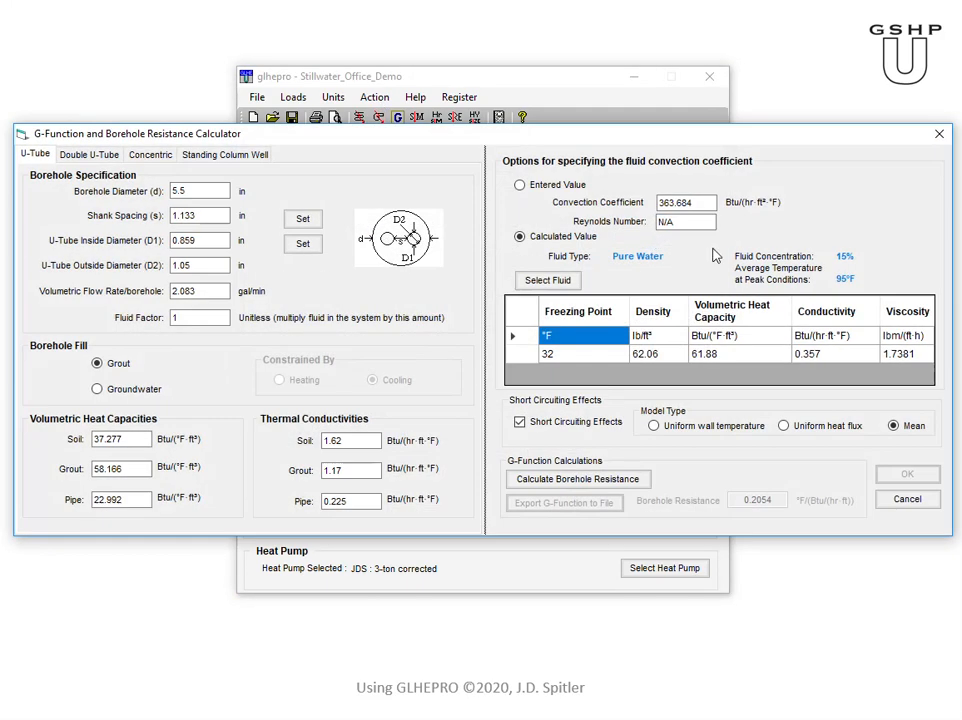
click(905, 496)
click(650, 185)
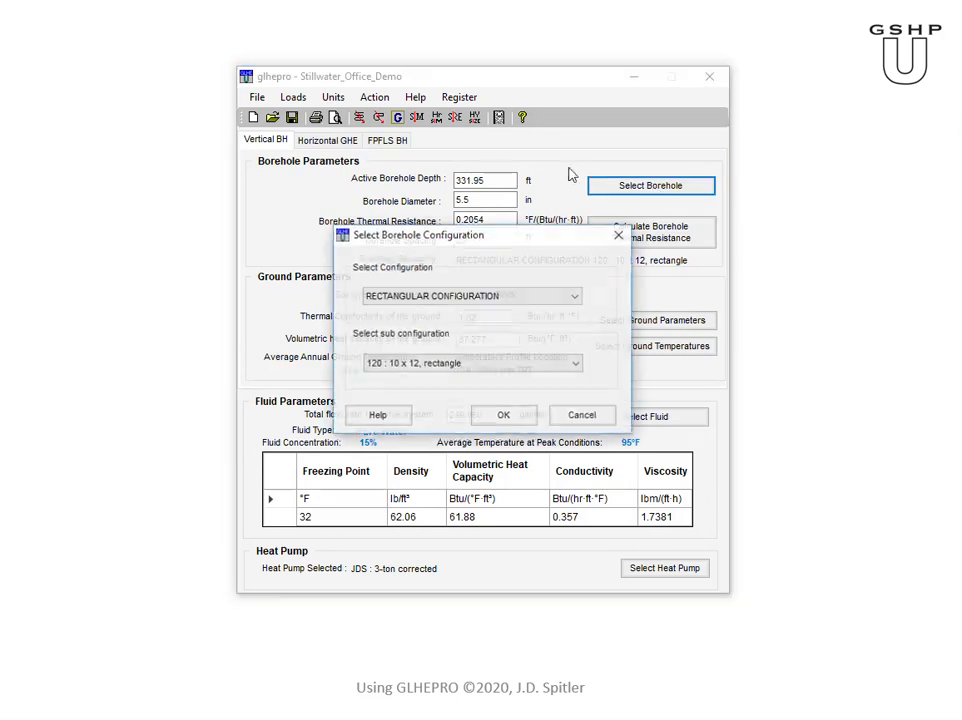
click(504, 417)
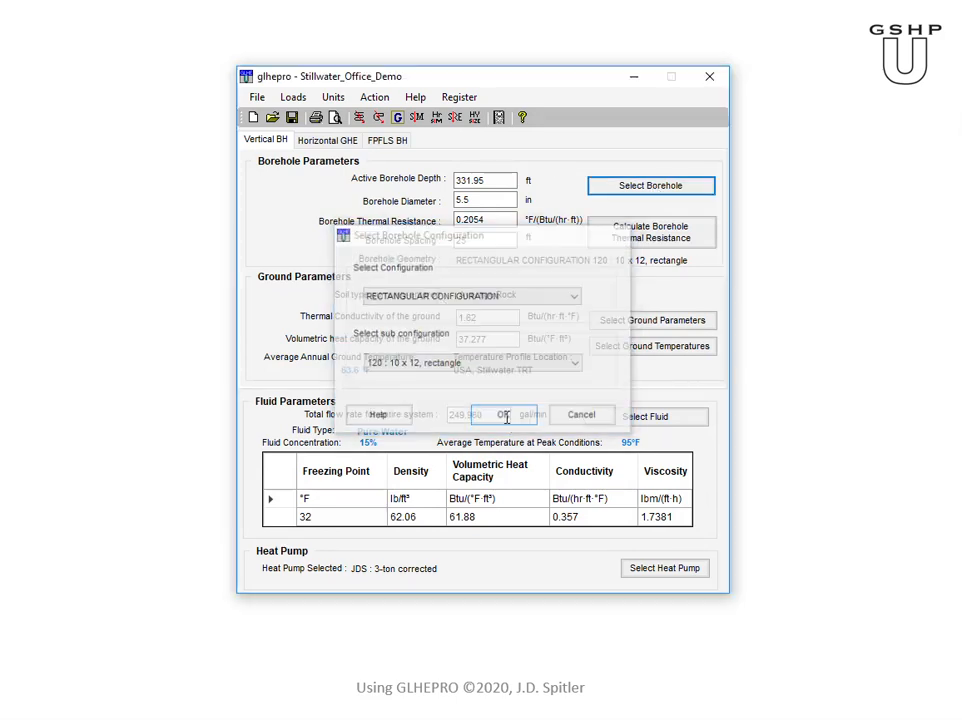
Set the maximum fluid temperature entering the heat pump to 92 °F, run the borehole sizing, and dismiss the results
click(436, 119)
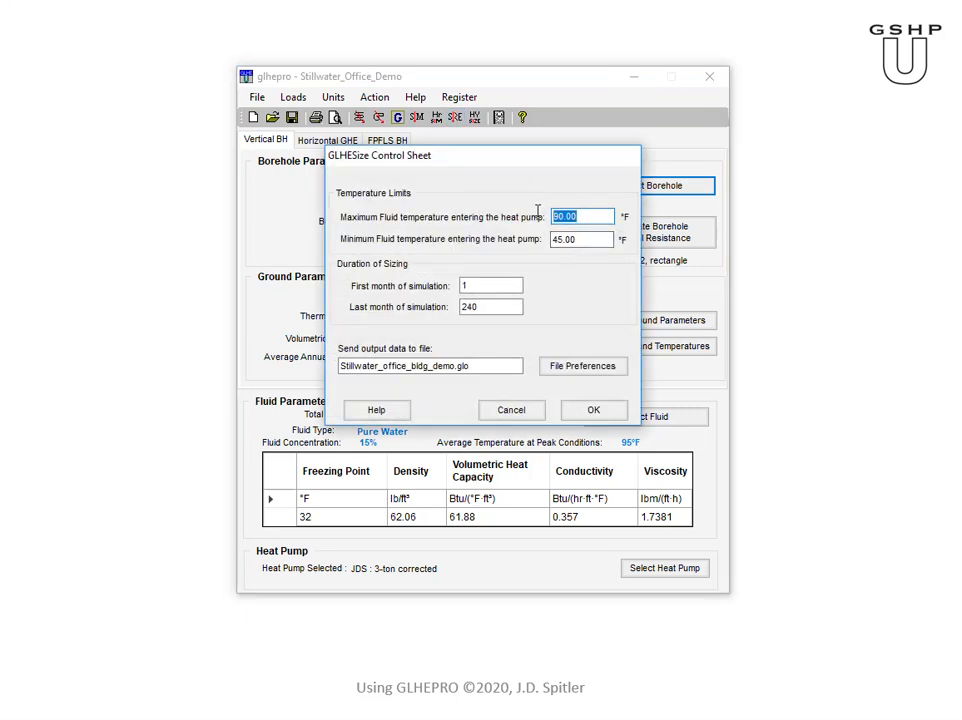
text(92)
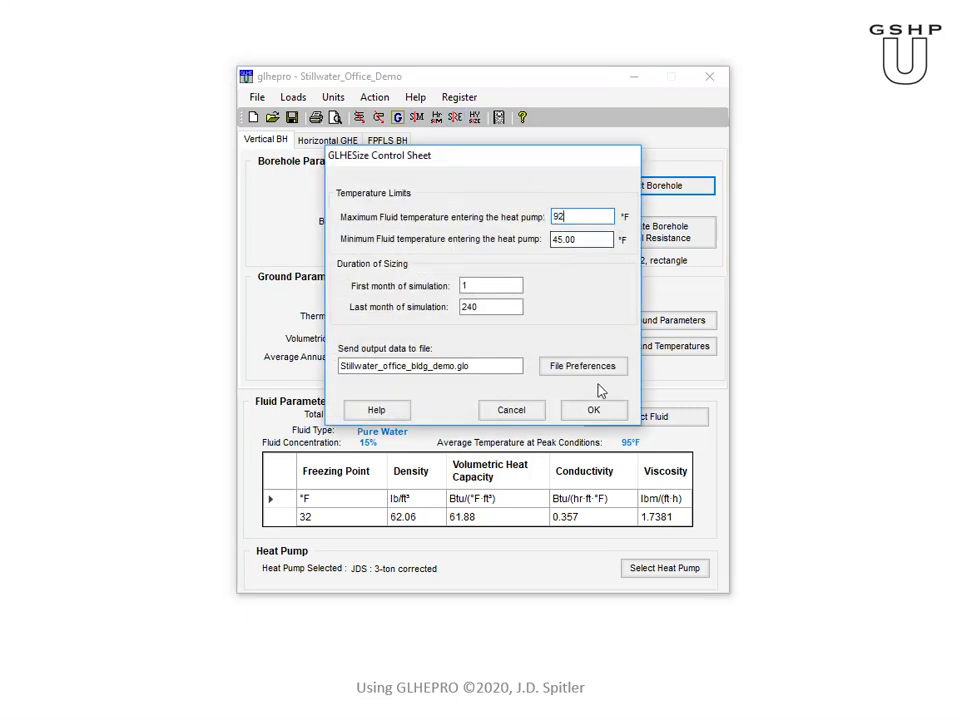
click(593, 410)
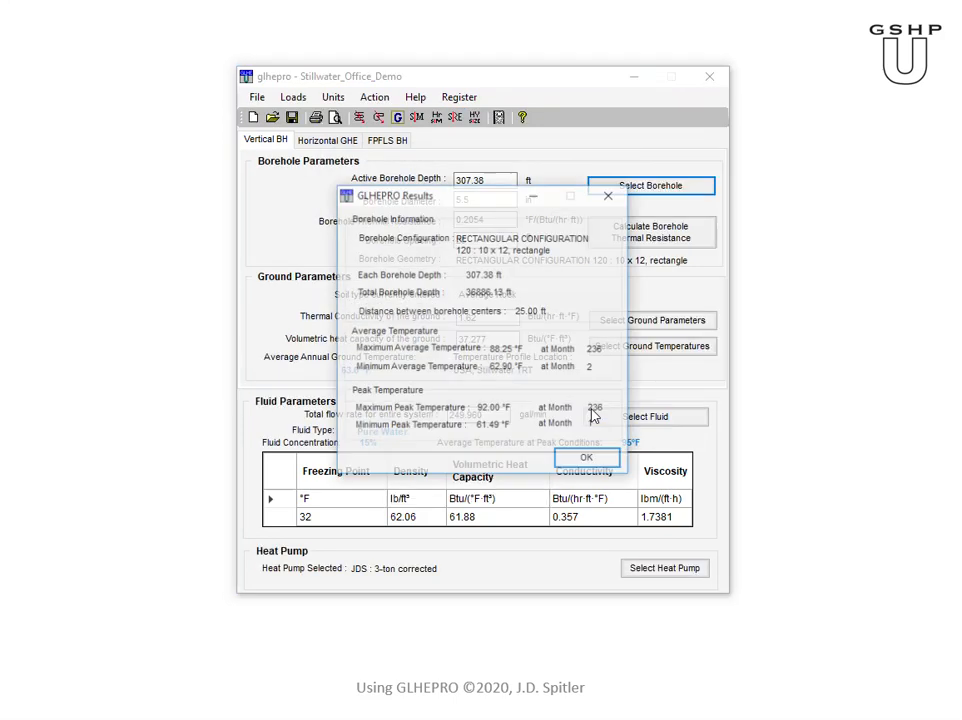
click(587, 461)
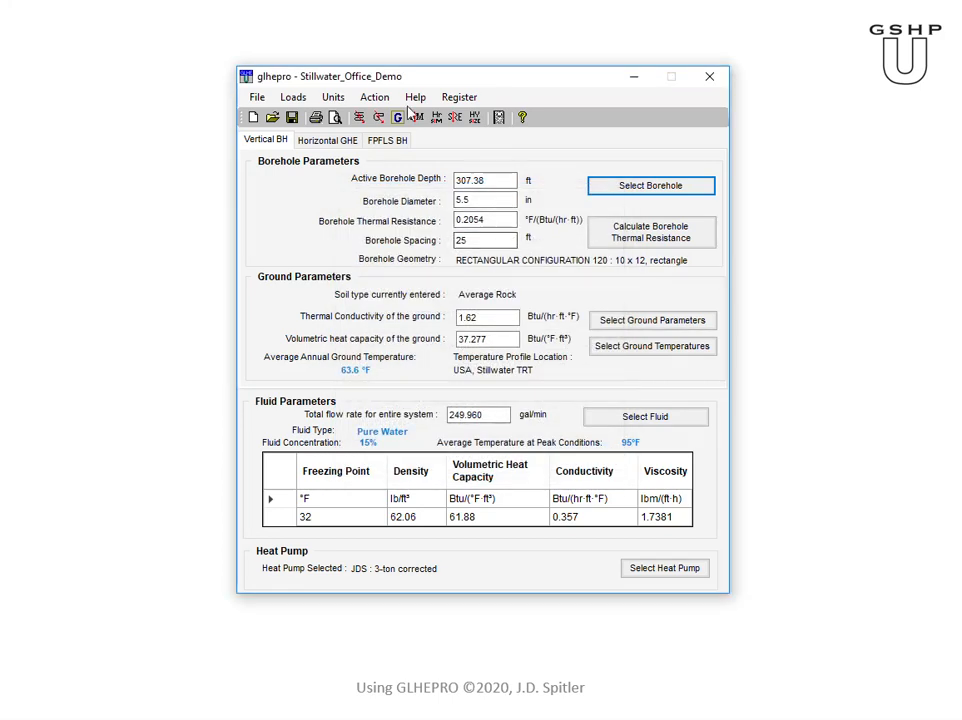
Set the maximum fluid temperature entering the heat pump to 92.5 °F, rerun the borehole sizing, and dismiss the results
click(474, 118)
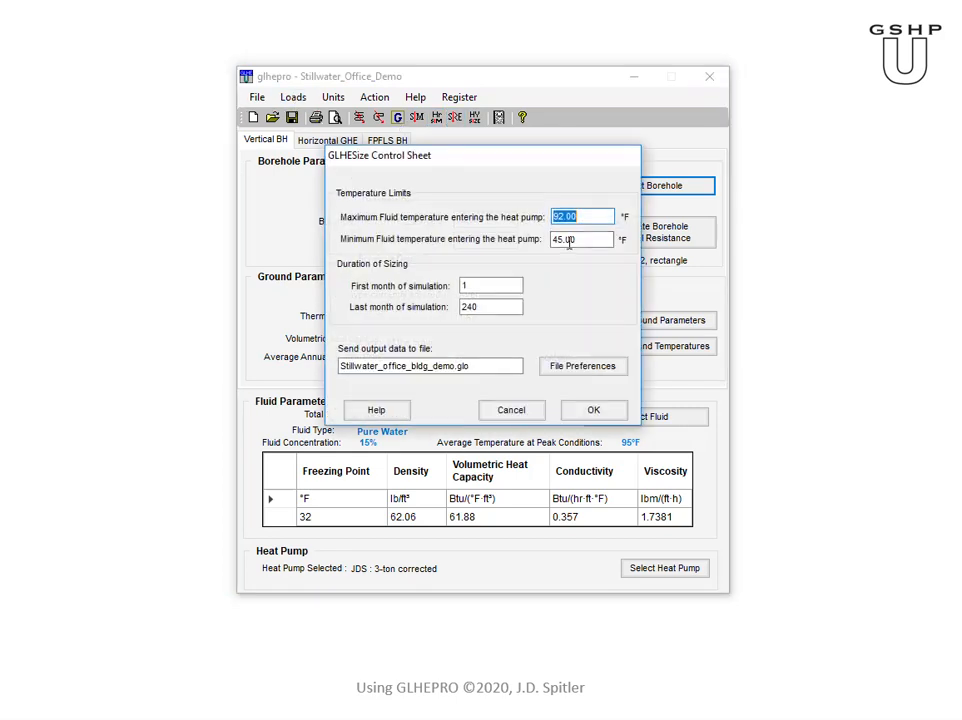
text(92.5)
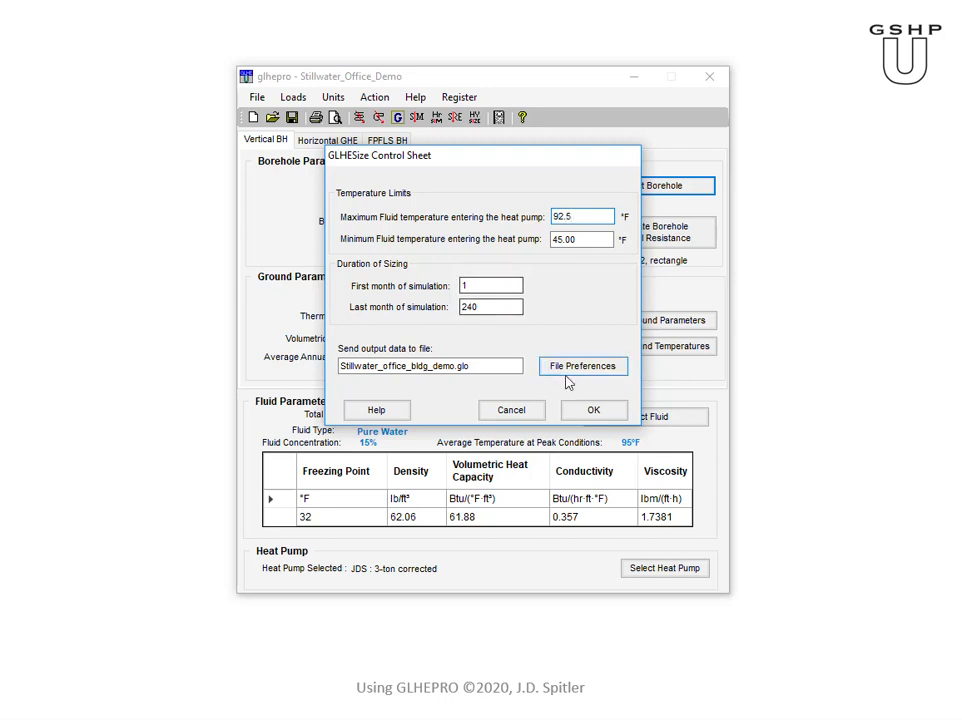
click(572, 409)
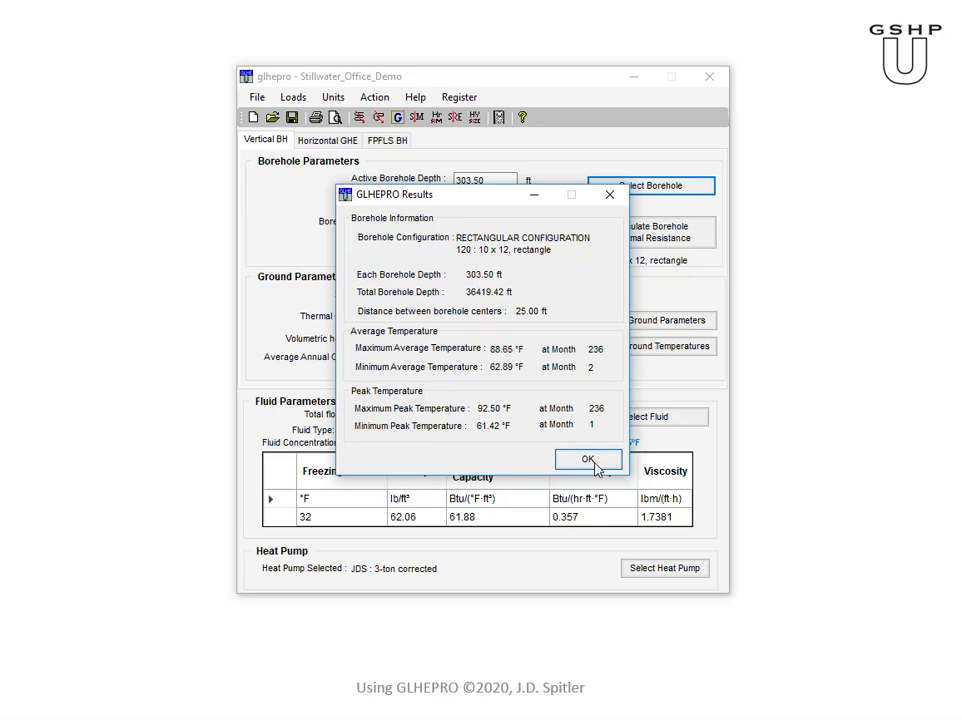
click(595, 466)
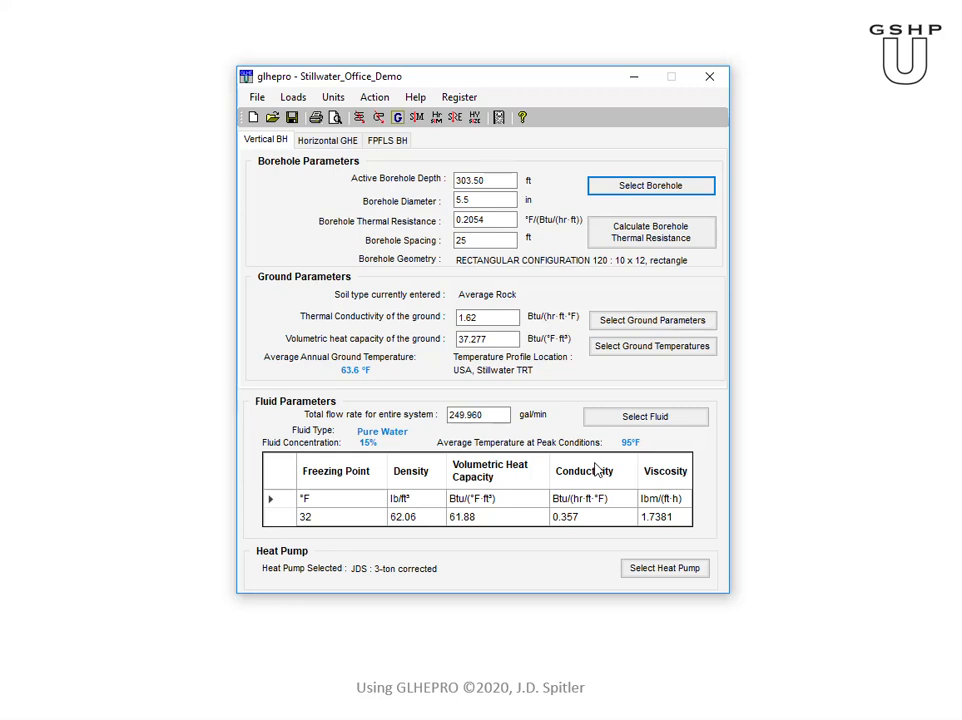
Run the hybrid GSHP sizing with the existing limits and no specified supplemental device size, and dismiss the results
click(473, 117)
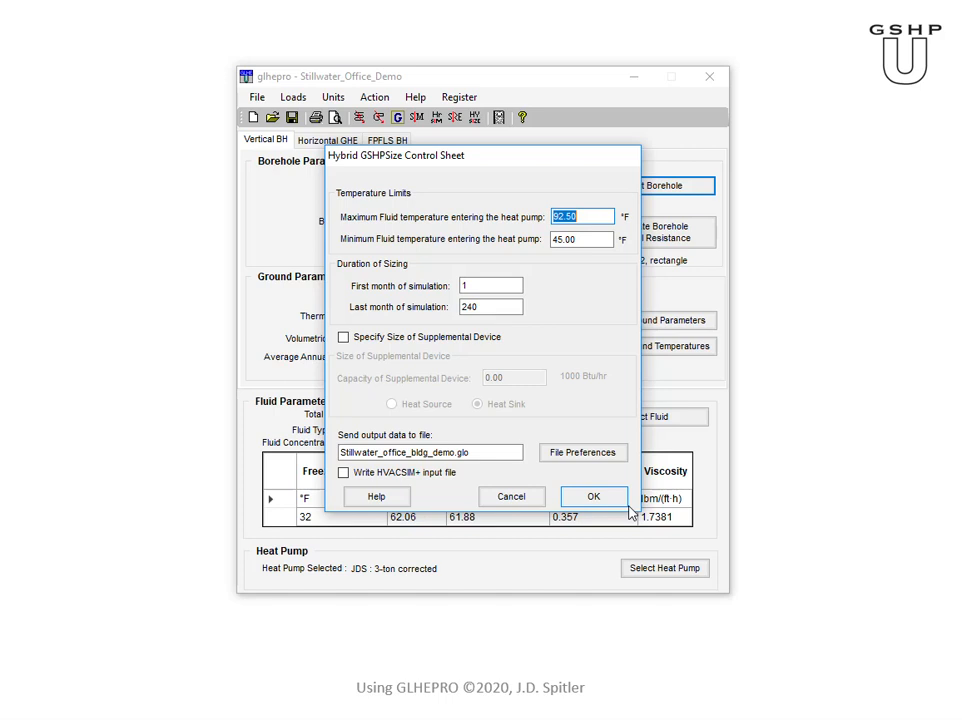
click(590, 497)
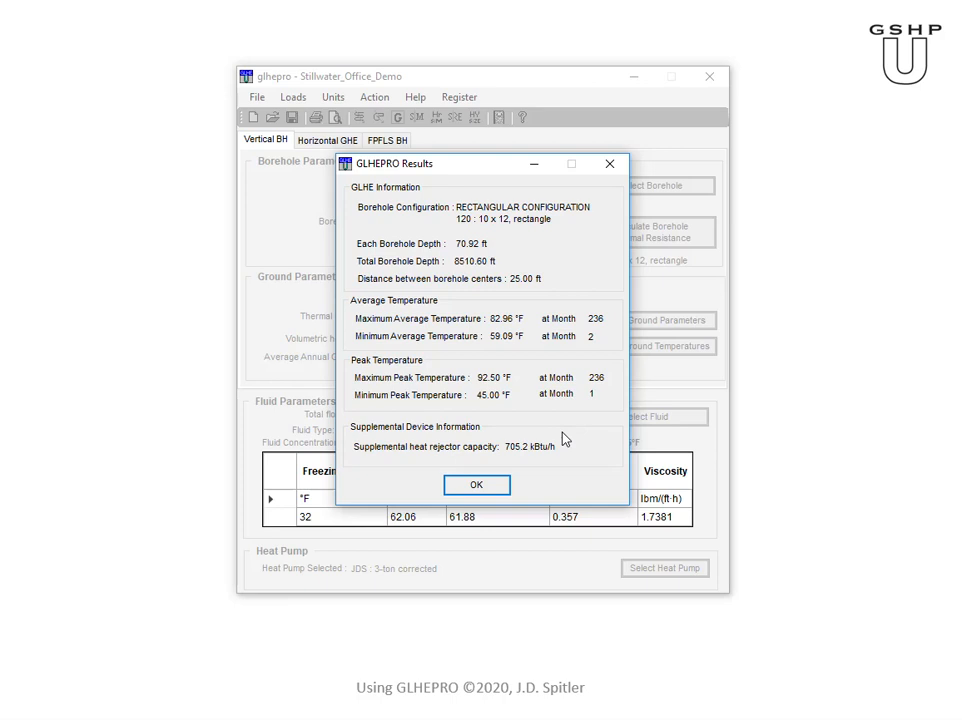
click(476, 487)
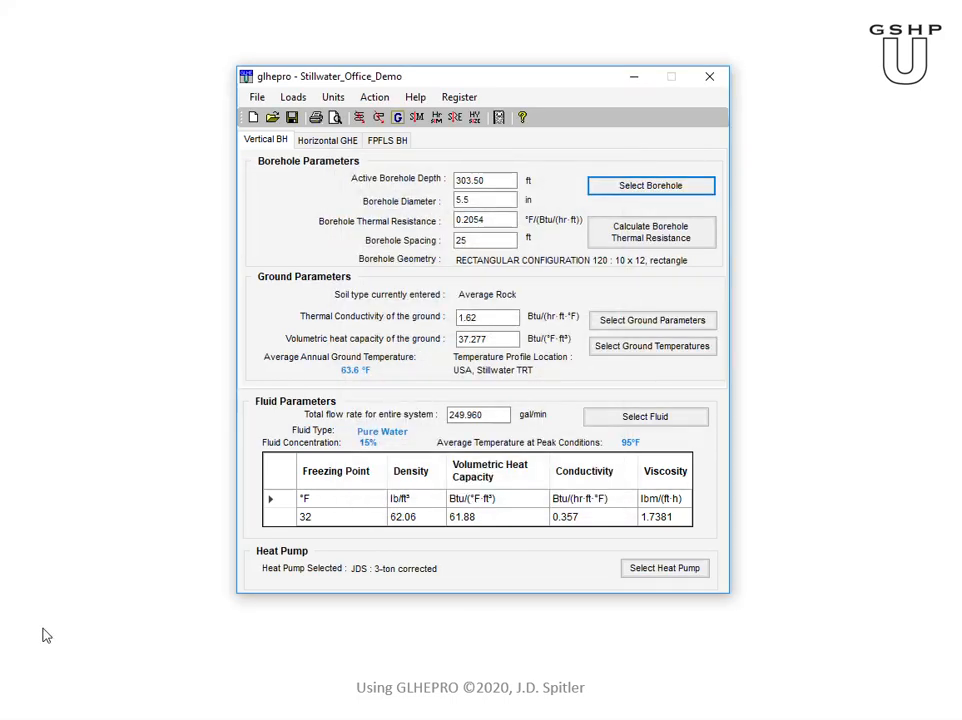